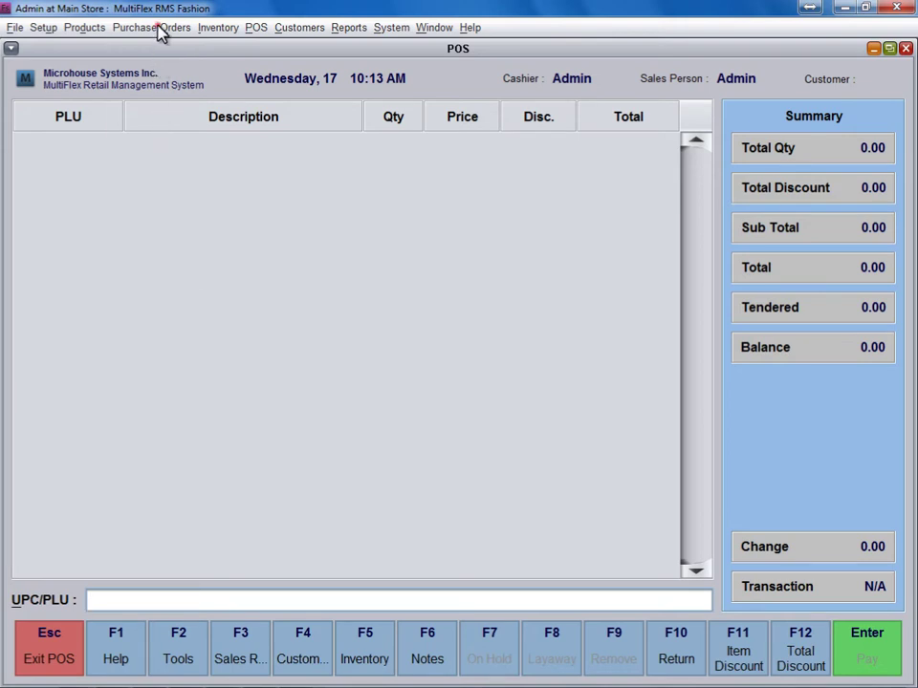
Step: Open Reorder Management from the Purchase Orders menu to reach the Quick Reorder list
{"action": "left_click", "coordinate": [160, 32]}
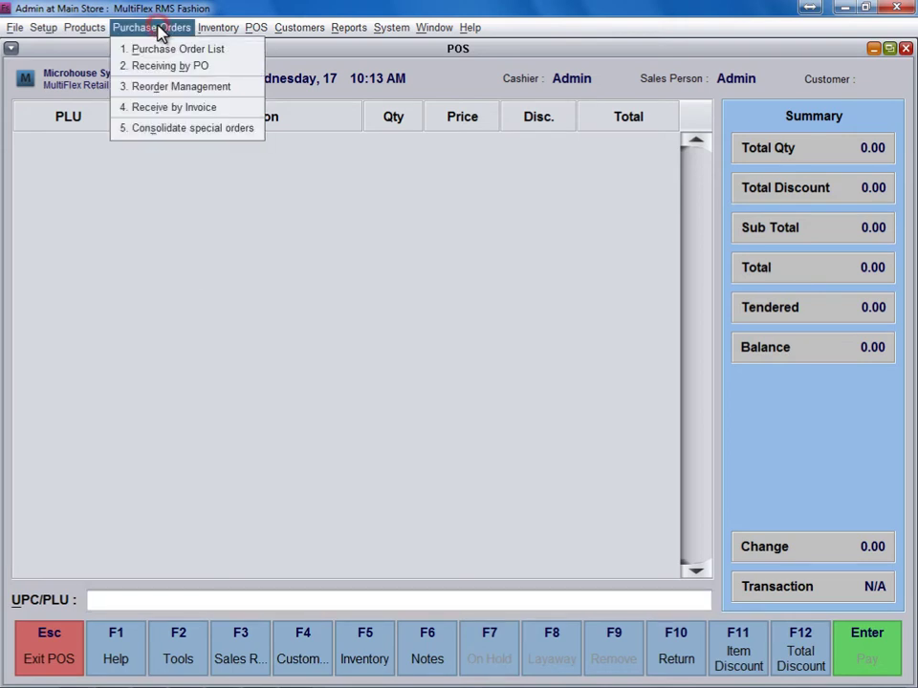
{"action": "left_click", "coordinate": [148, 86]}
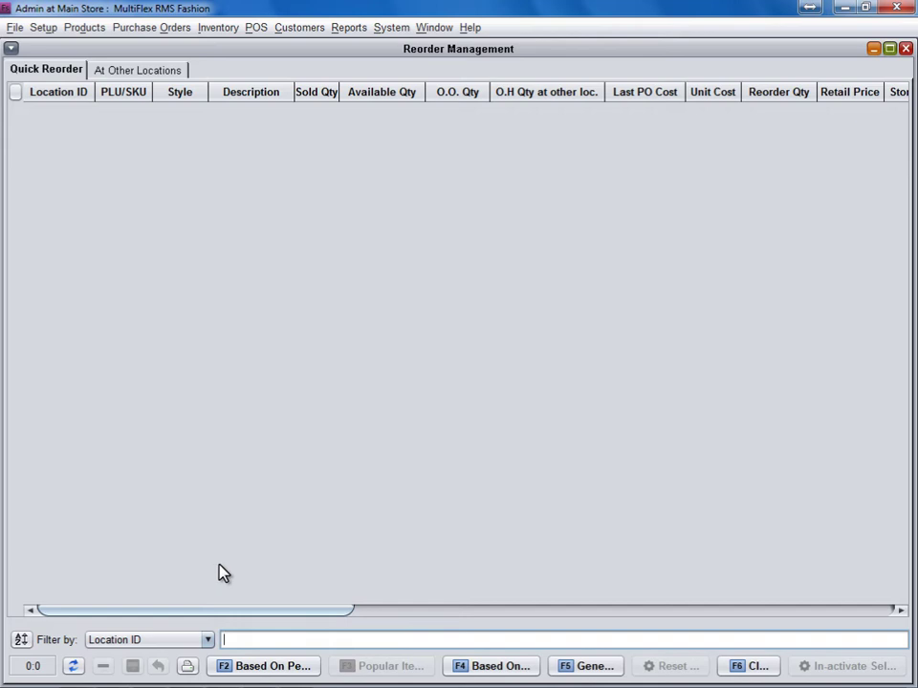
Step: Generate a performance-based reorder list for the Accessory department, keeping only suggested items
{"action": "left_click", "coordinate": [230, 667]}
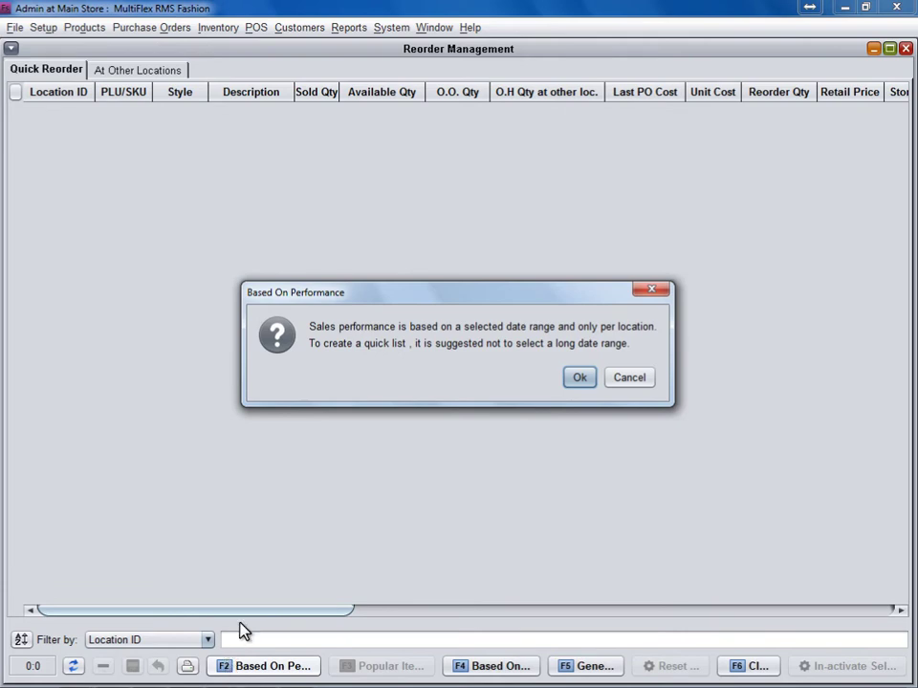
{"action": "left_click", "coordinate": [581, 381]}
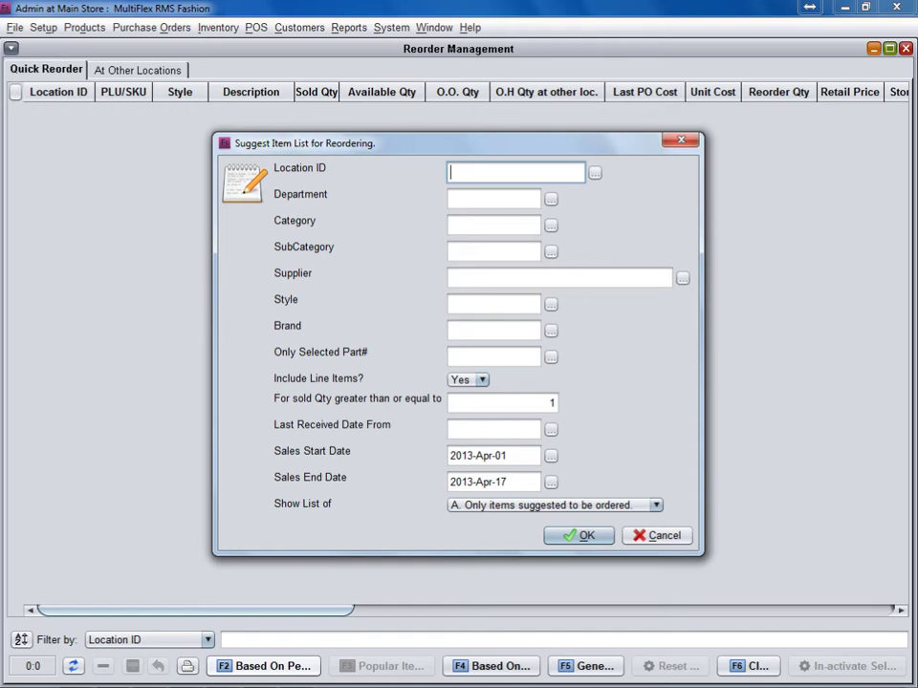
{"action": "left_click", "coordinate": [551, 199]}
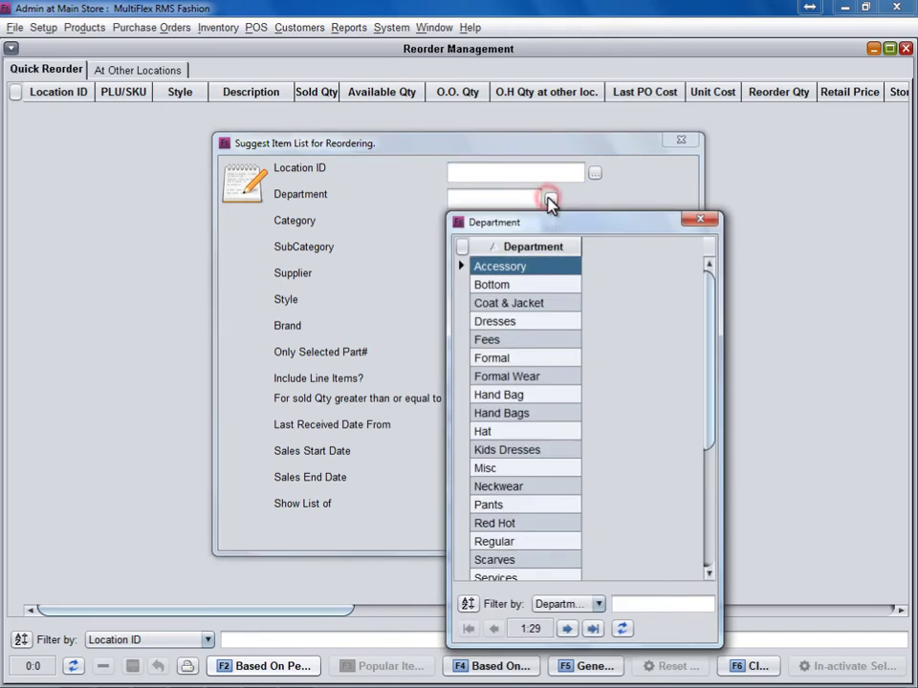
{"action": "double_click", "coordinate": [533, 268]}
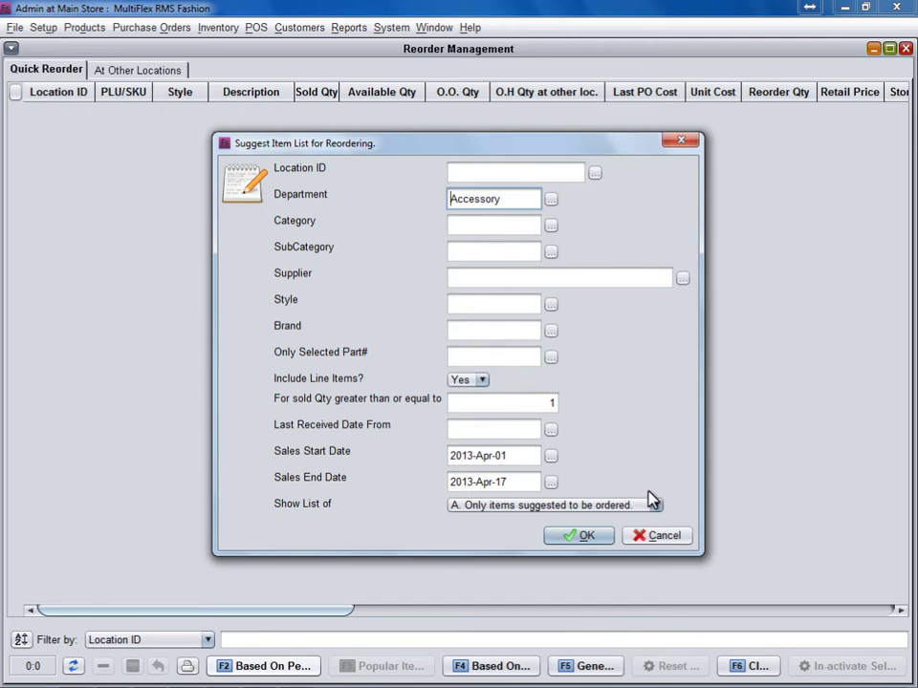
{"action": "left_click", "coordinate": [654, 505]}
{"action": "left_click", "coordinate": [647, 522]}
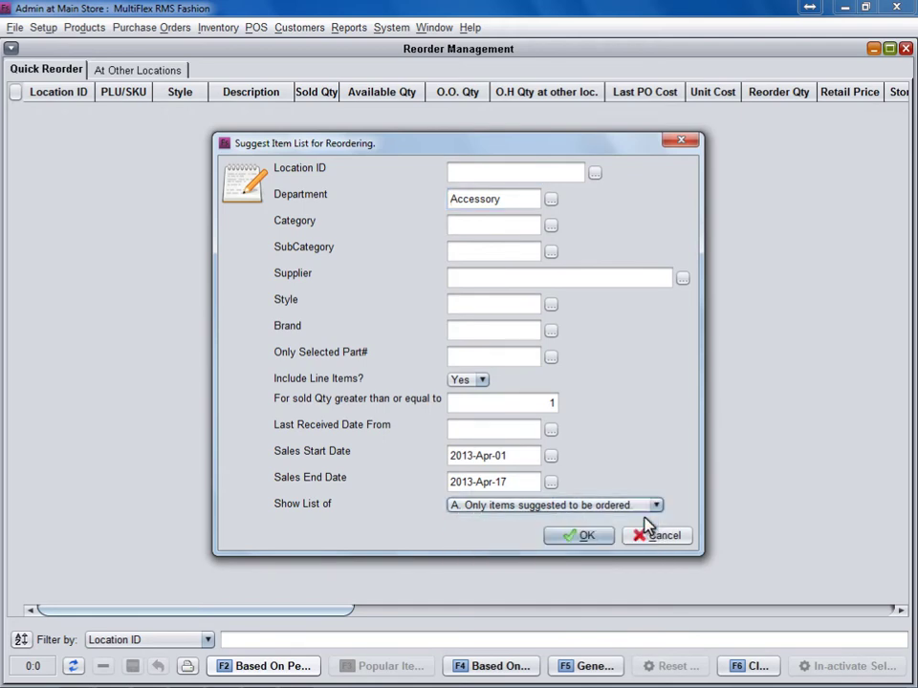
{"action": "left_click", "coordinate": [585, 537]}
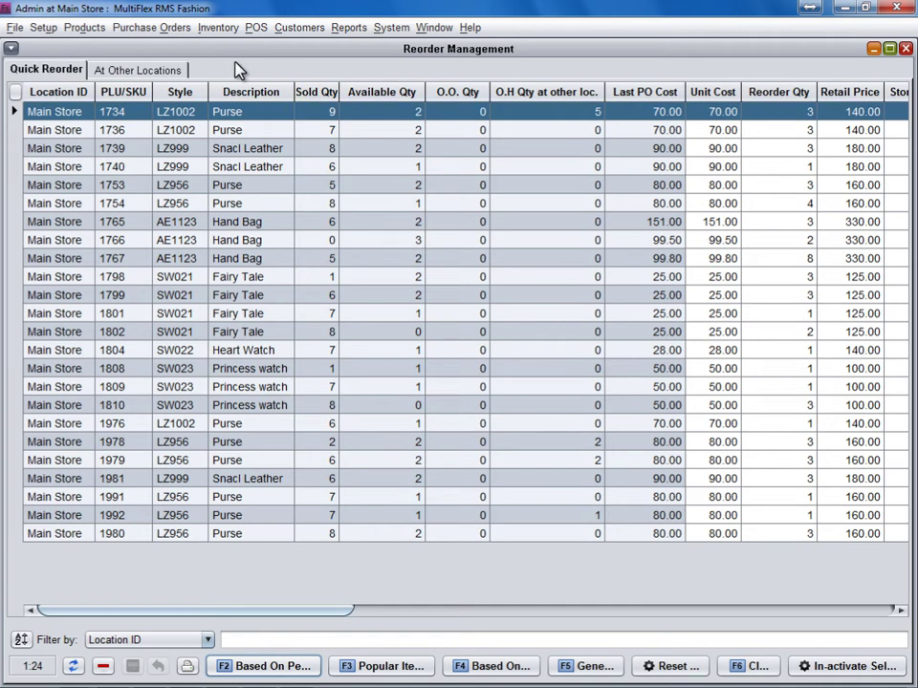
{"action": "left_click", "coordinate": [181, 71]}
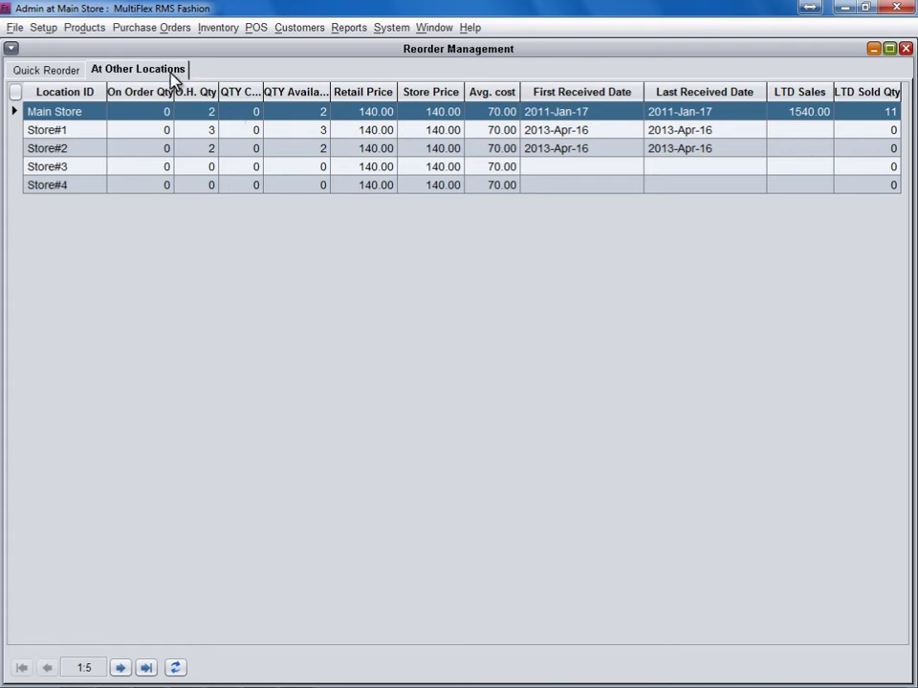
{"action": "left_click", "coordinate": [78, 71]}
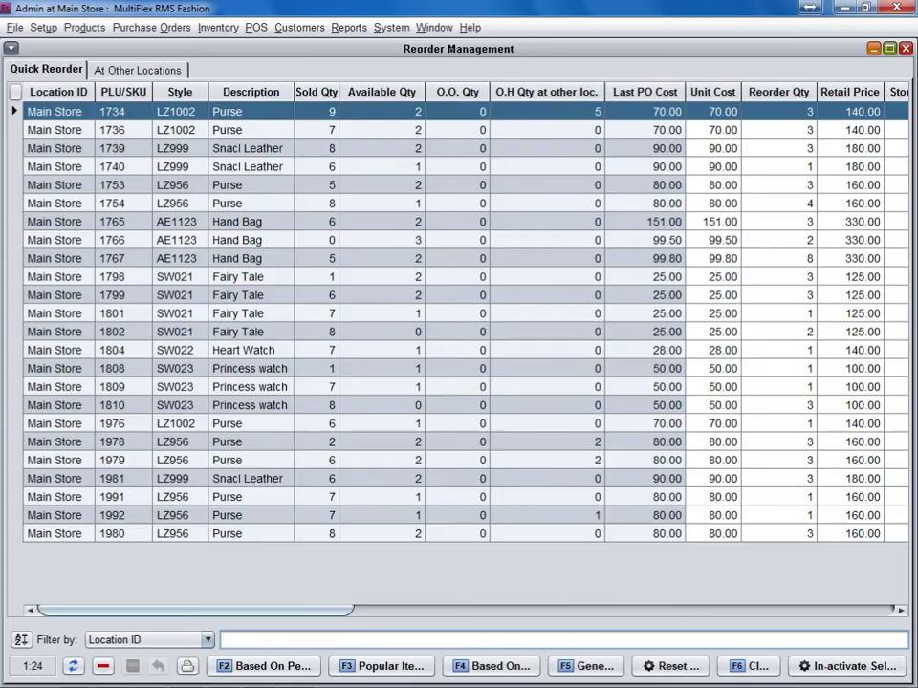
{"action": "left_click_drag", "start_coordinate": [140, 611], "coordinate": [389, 627]}
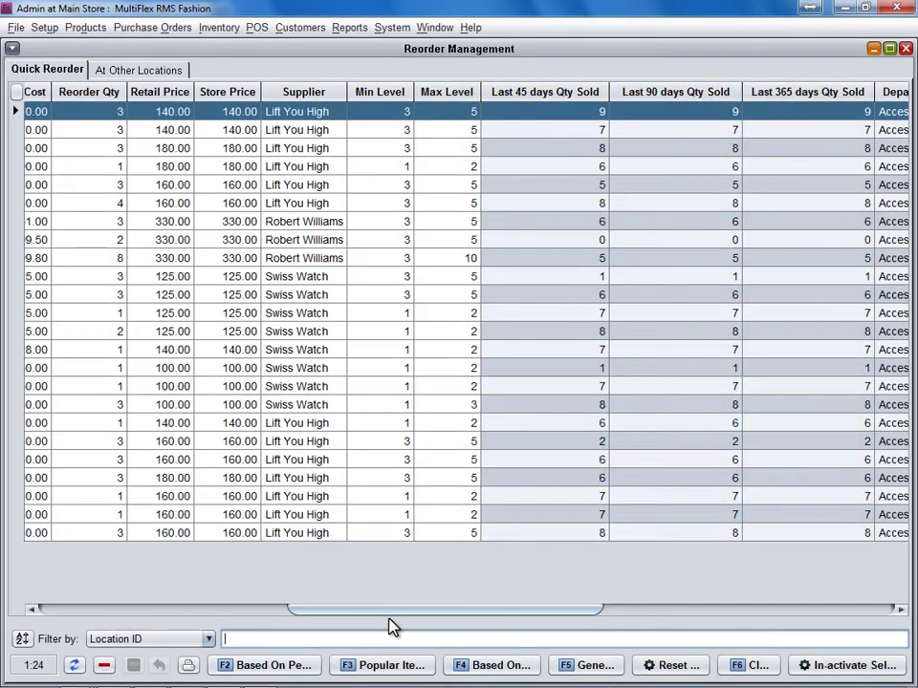
{"action": "left_click_drag", "start_coordinate": [389, 610], "coordinate": [133, 616]}
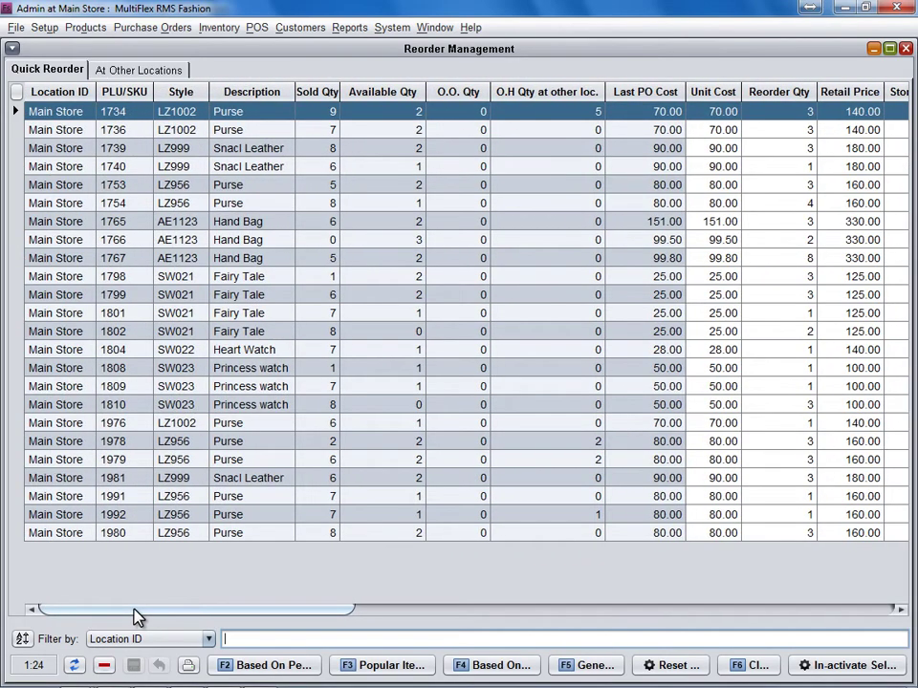
Step: Start per-supplier PO generation with delivery date 2013-Apr-30 and cancellation date 2013-May-30
{"action": "left_click", "coordinate": [557, 664]}
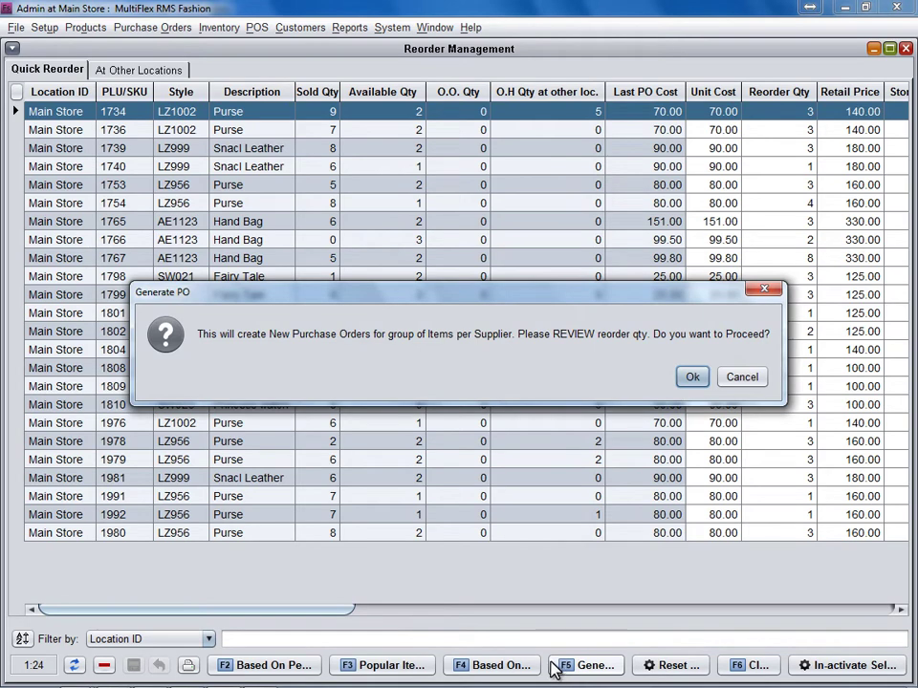
{"action": "left_click", "coordinate": [688, 379]}
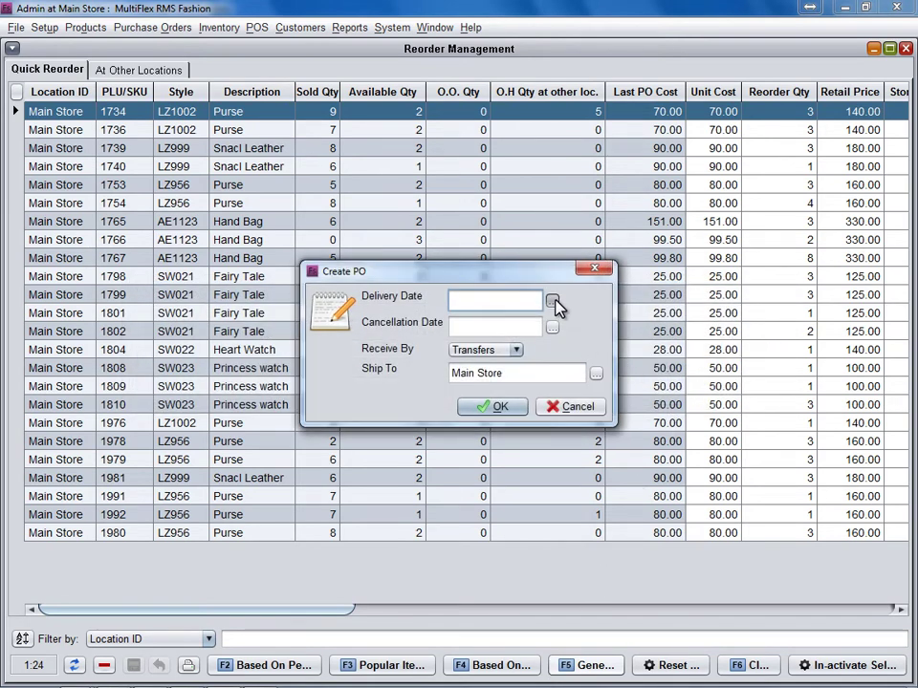
{"action": "left_click", "coordinate": [553, 302]}
{"action": "left_click", "coordinate": [517, 458]}
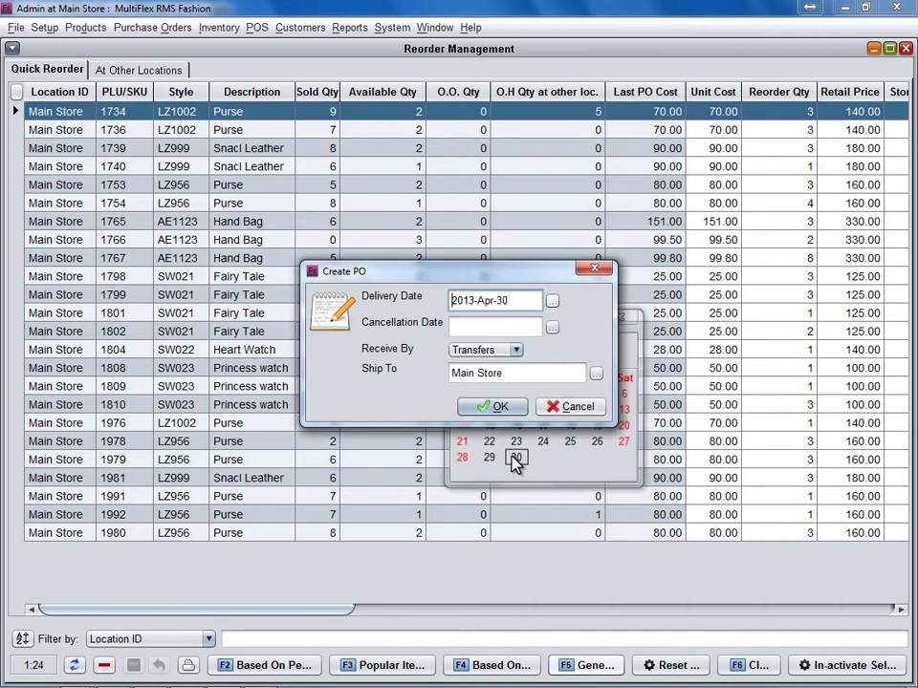
{"action": "left_click", "coordinate": [551, 329]}
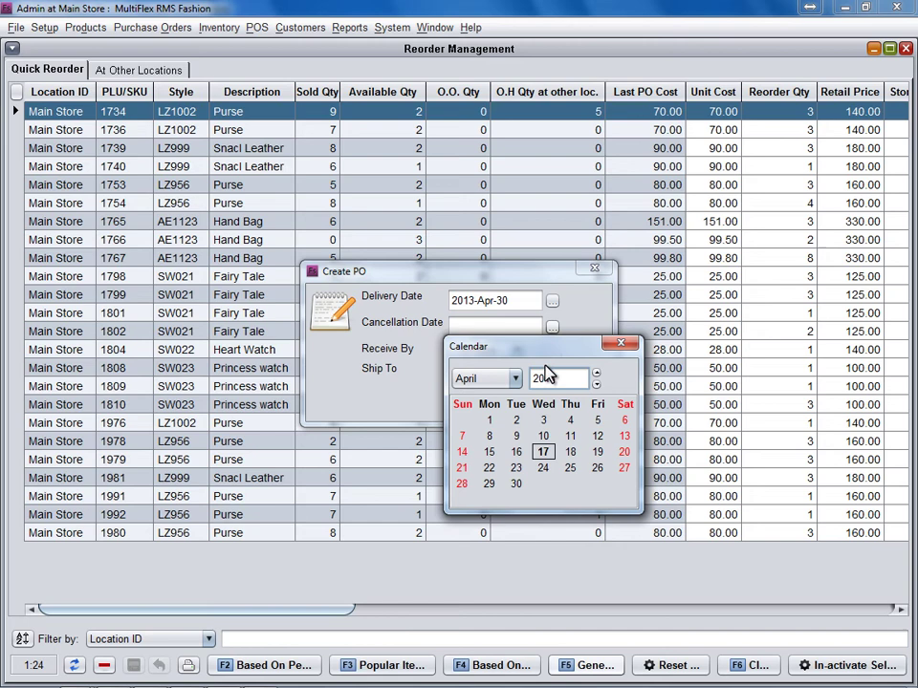
{"action": "left_click", "coordinate": [515, 380]}
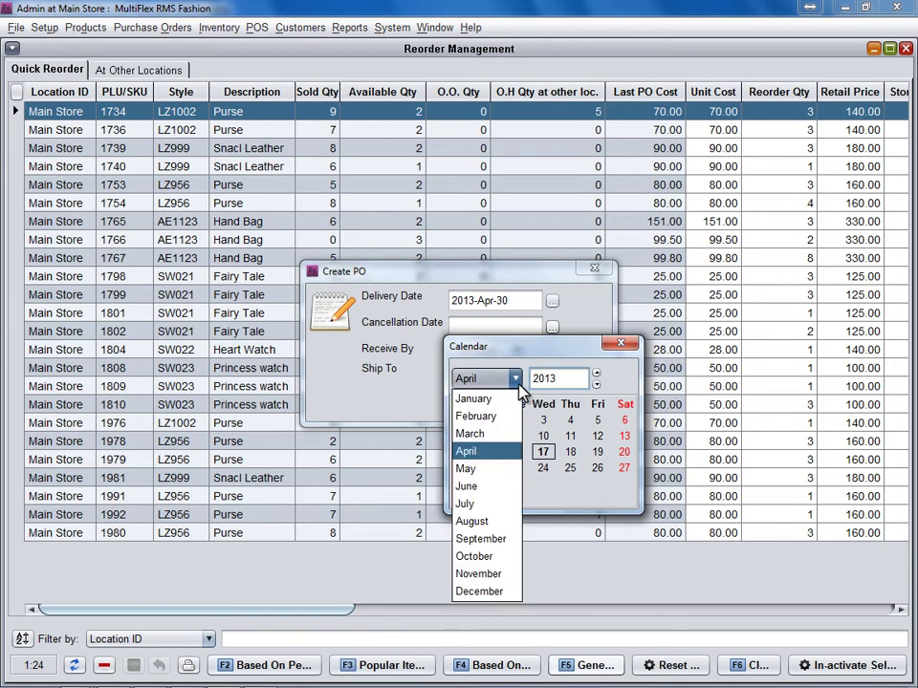
{"action": "left_click", "coordinate": [494, 471]}
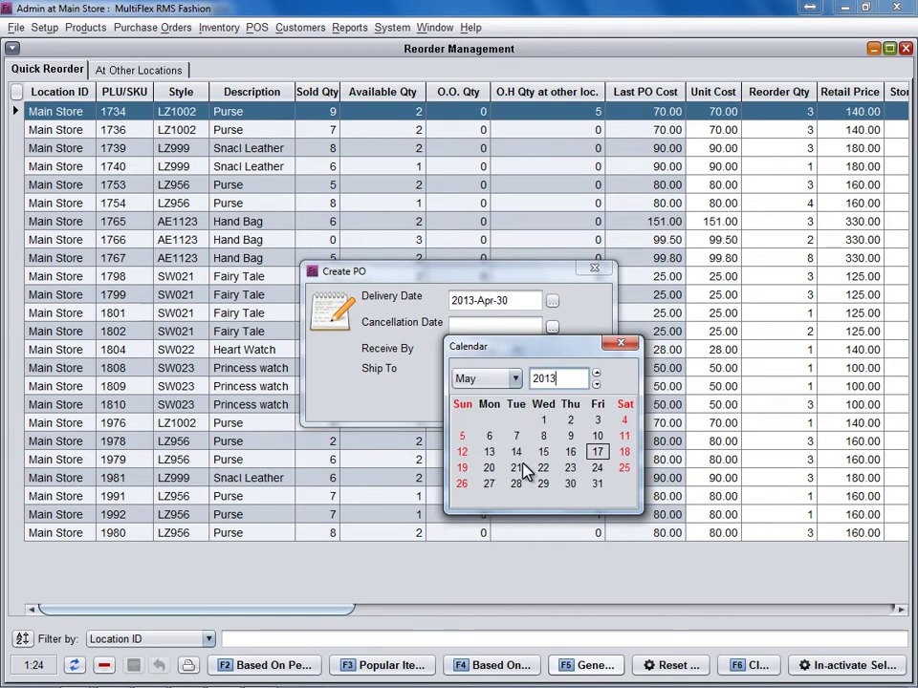
{"action": "left_click", "coordinate": [571, 484]}
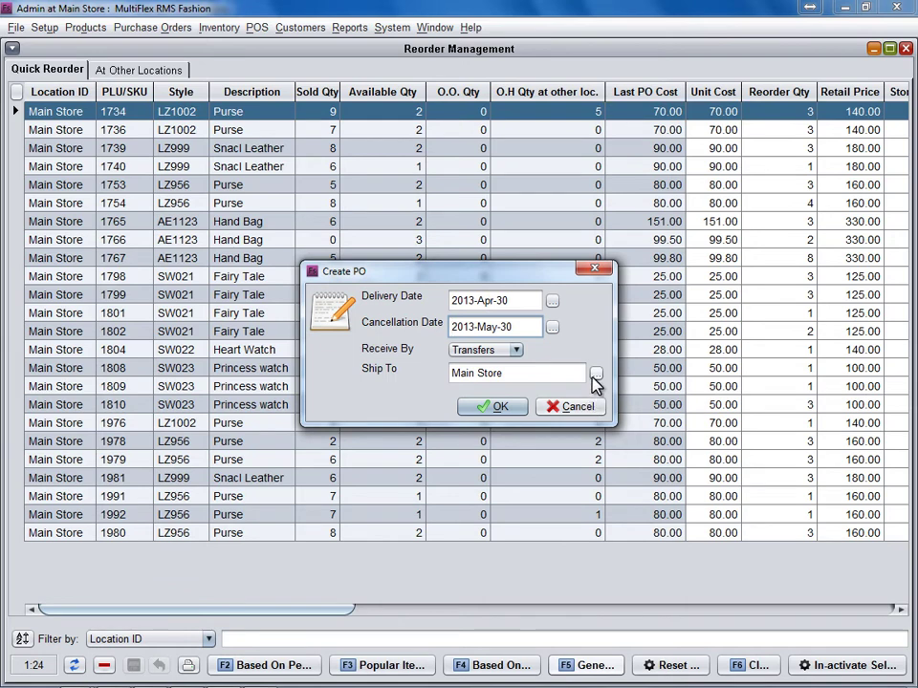
Step: Set the ship-to location to Main Store and create the purchase orders
{"action": "left_click", "coordinate": [596, 375]}
{"action": "double_click", "coordinate": [549, 442]}
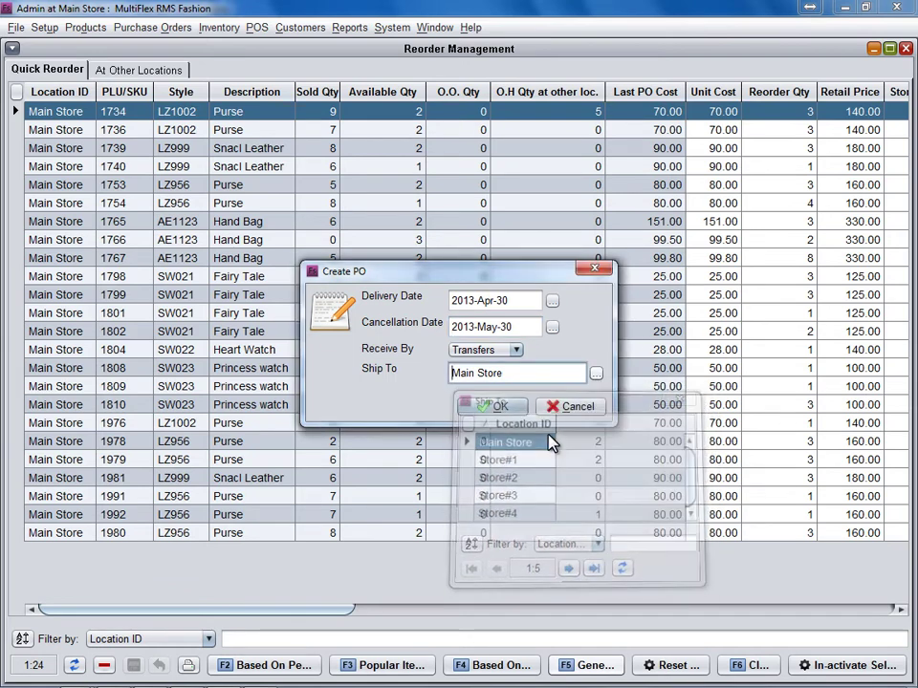
{"action": "left_click", "coordinate": [512, 407]}
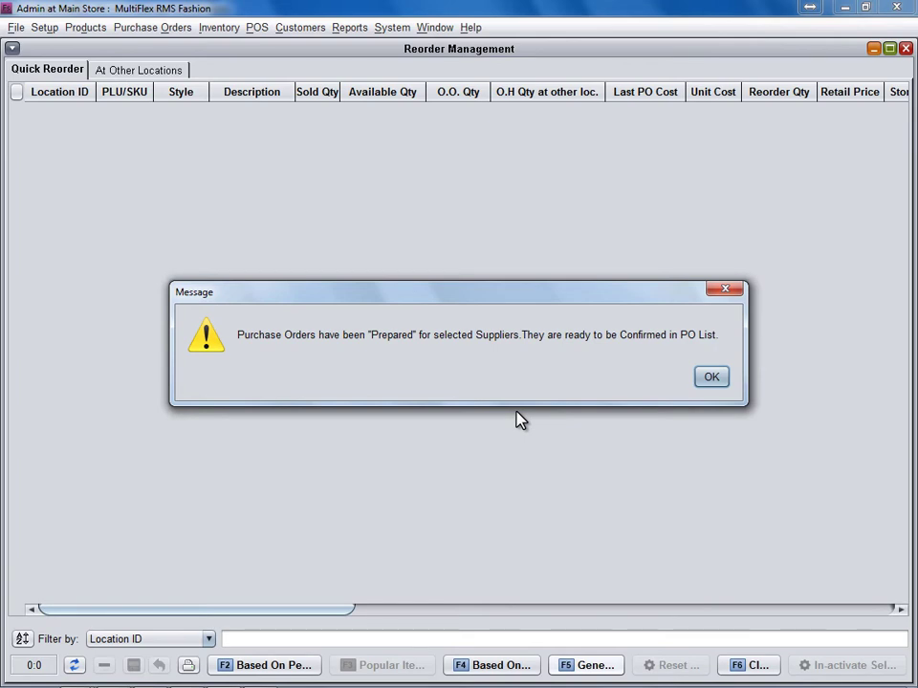
{"action": "left_click", "coordinate": [706, 379]}
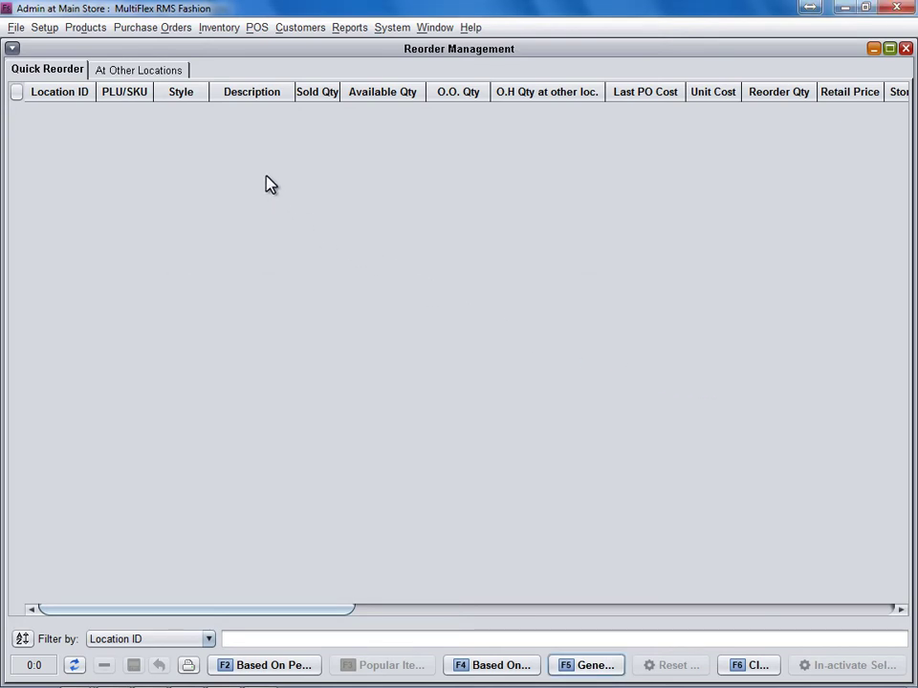
Step: Open purchase order 503 from Lift You High in the Purchase Order List
{"action": "left_click", "coordinate": [173, 29]}
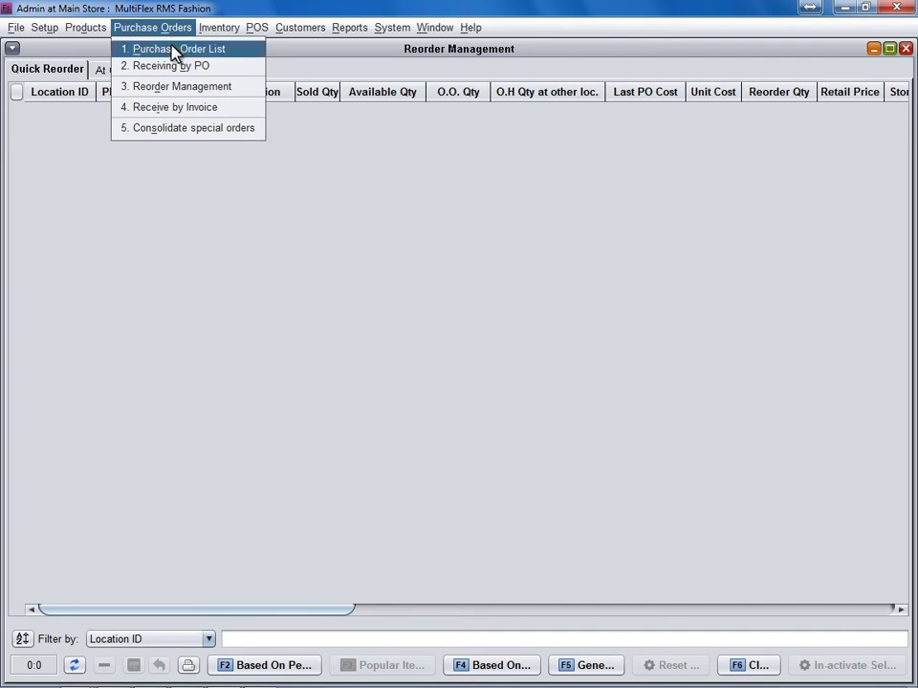
{"action": "left_click", "coordinate": [175, 50]}
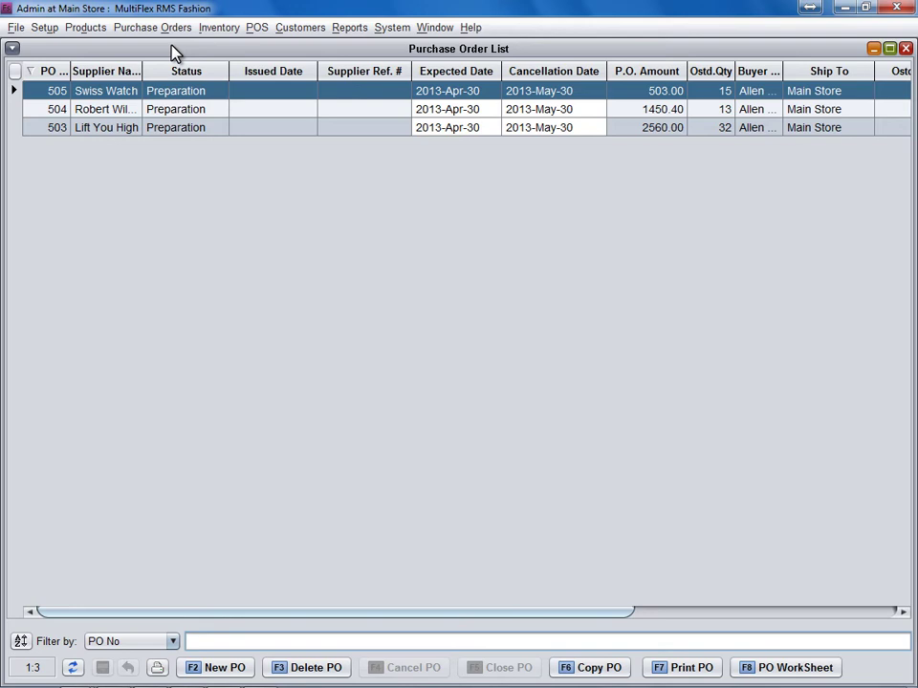
{"action": "double_click", "coordinate": [175, 128]}
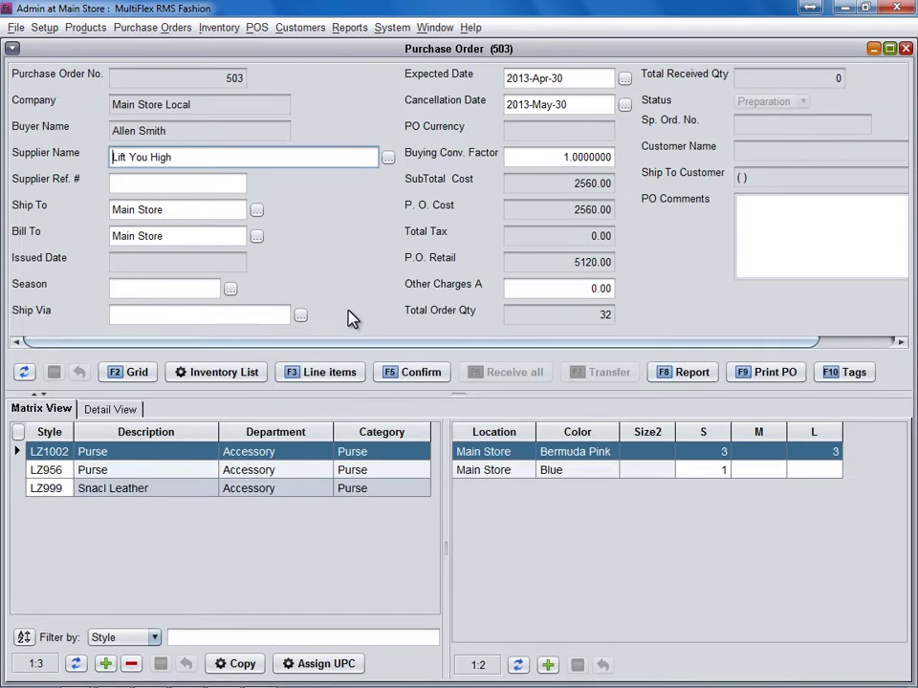
Step: Review the LZ956 and LZ999 colours, sizes and line items, then confirm order 503
{"action": "left_click", "coordinate": [271, 474]}
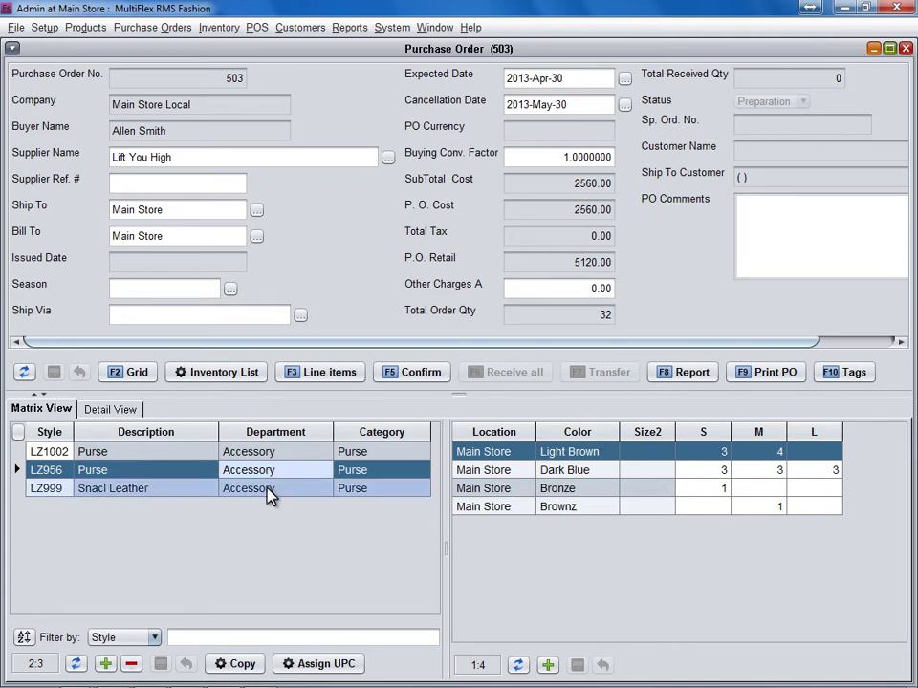
{"action": "left_click", "coordinate": [269, 491]}
{"action": "left_click", "coordinate": [109, 409]}
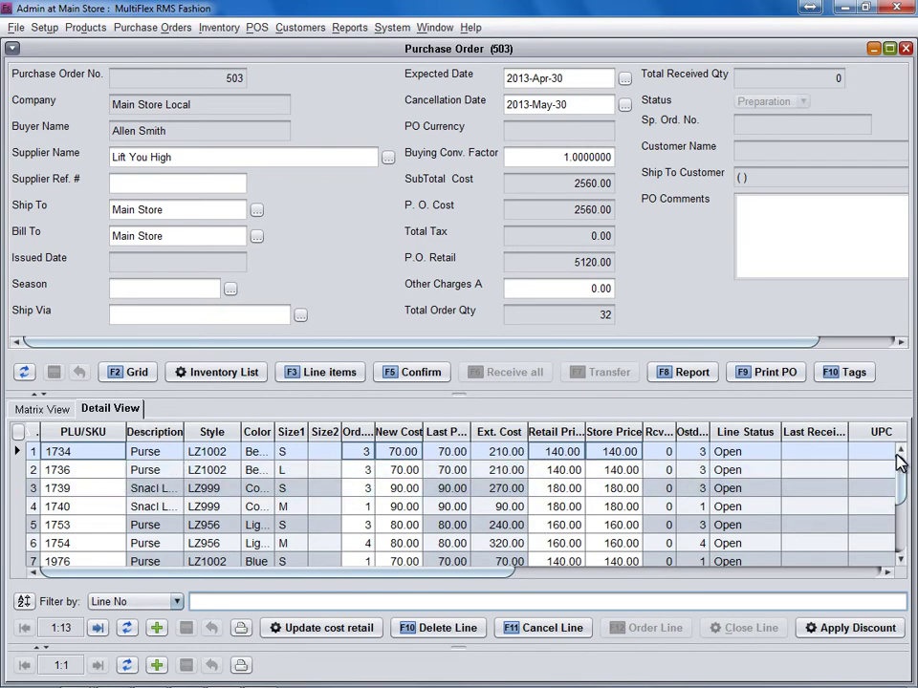
{"action": "mouse_move", "coordinate": [903, 459]}
{"action": "left_mouse_down"}
{"action": "mouse_move", "coordinate": [906, 525]}
{"action": "mouse_move", "coordinate": [894, 461]}
{"action": "left_mouse_up"}
{"action": "left_click", "coordinate": [65, 411]}
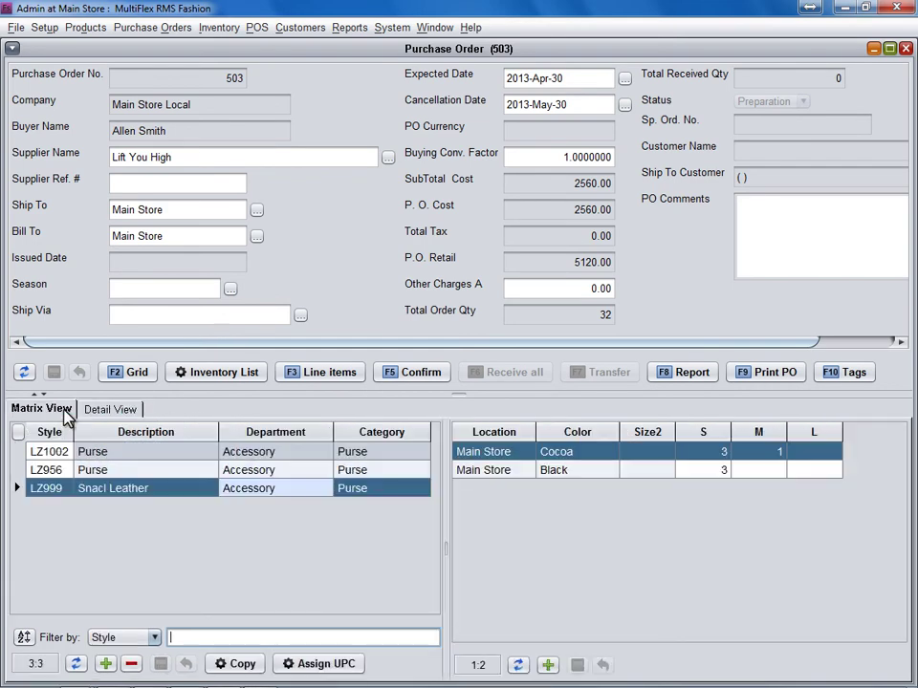
{"action": "left_click", "coordinate": [403, 375]}
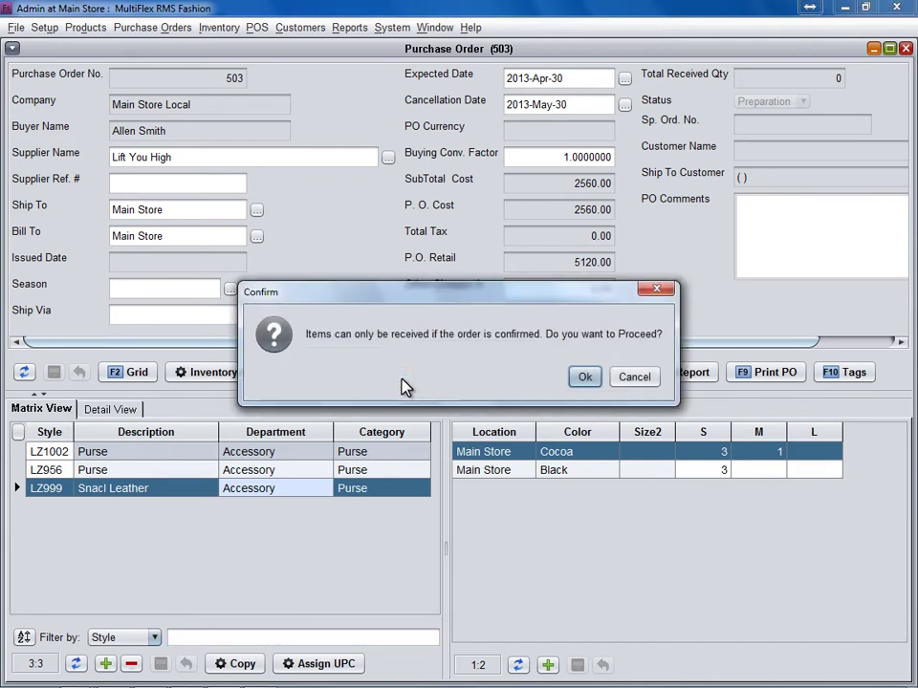
{"action": "left_click", "coordinate": [583, 378]}
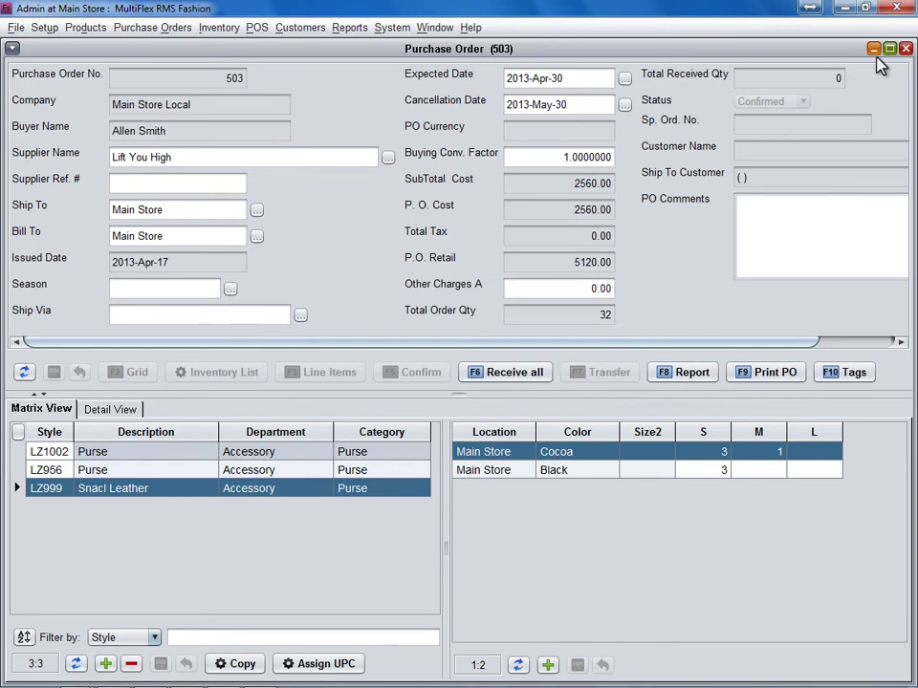
Step: Open purchase order 504, check its line items and confirm it
{"action": "left_click", "coordinate": [905, 48]}
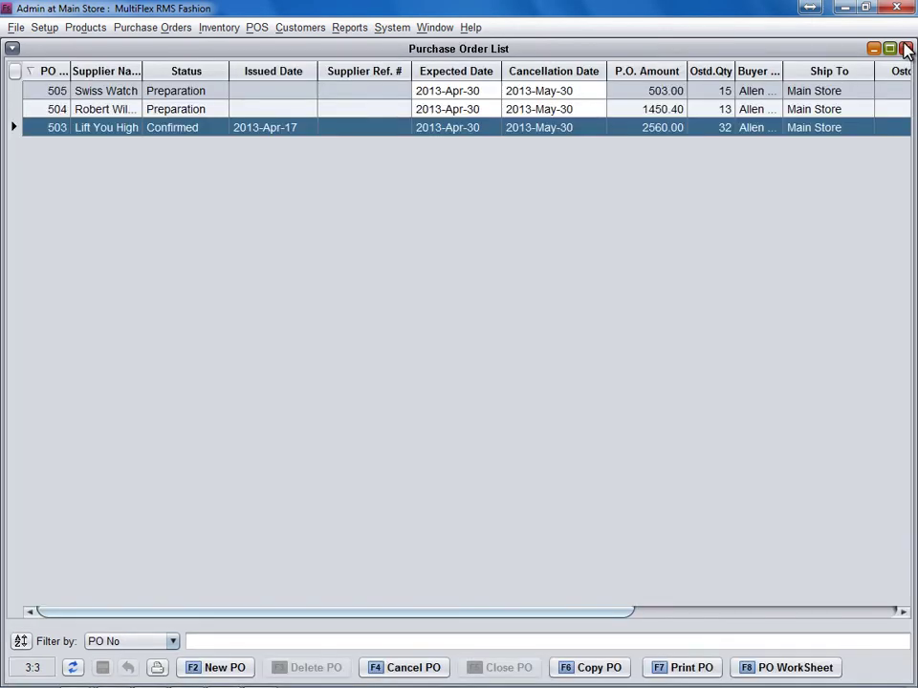
{"action": "double_click", "coordinate": [221, 112]}
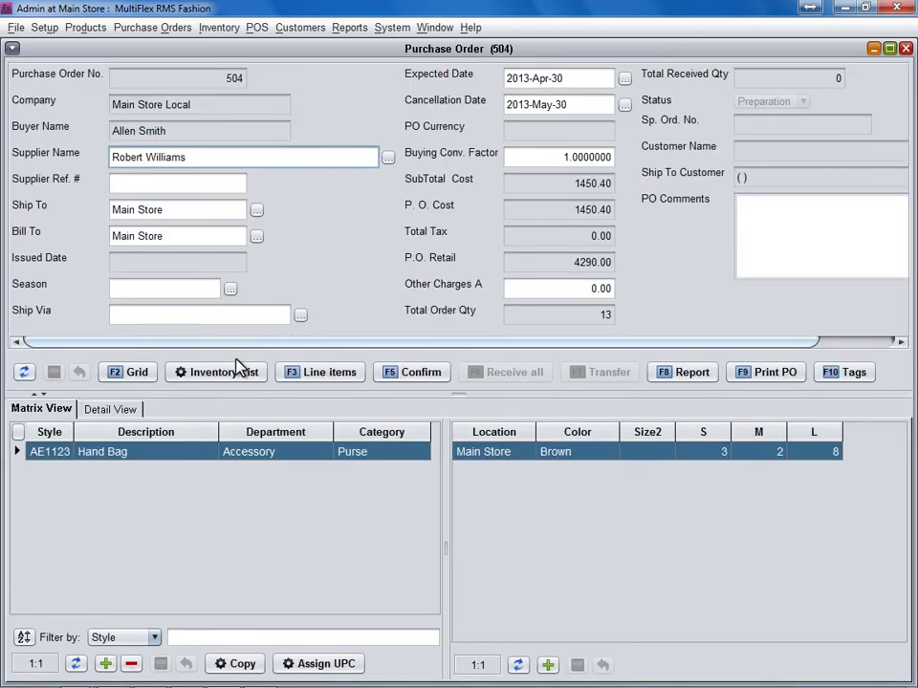
{"action": "left_click", "coordinate": [121, 410]}
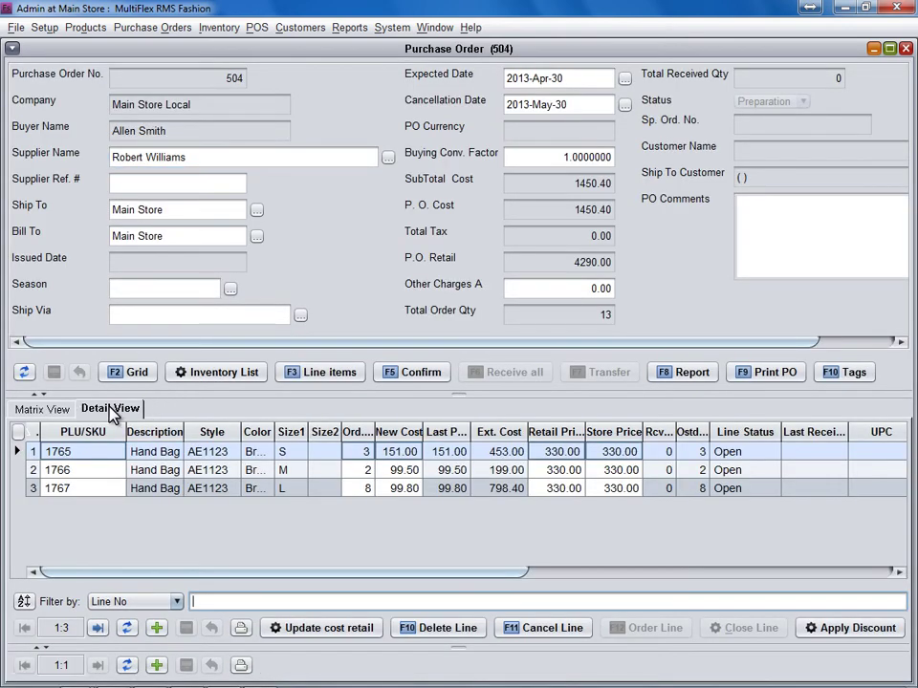
{"action": "left_click", "coordinate": [41, 410]}
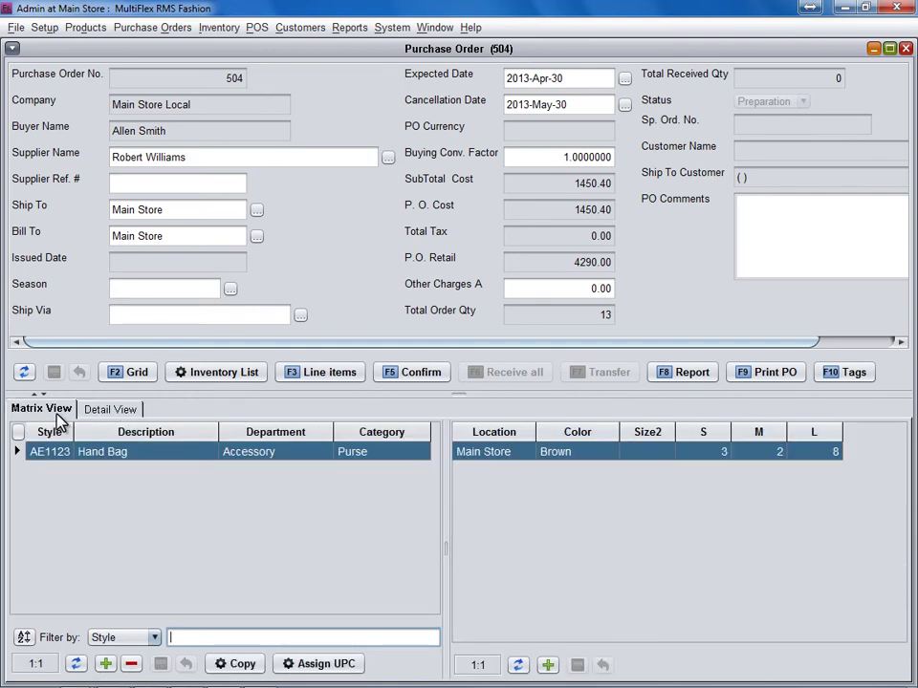
{"action": "left_click", "coordinate": [392, 378]}
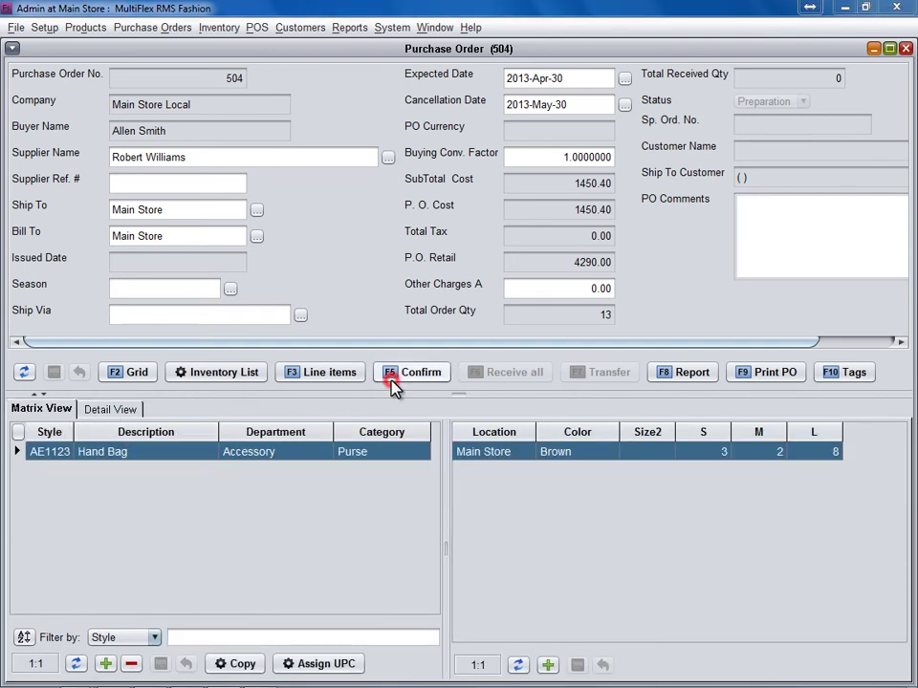
{"action": "left_click", "coordinate": [581, 380]}
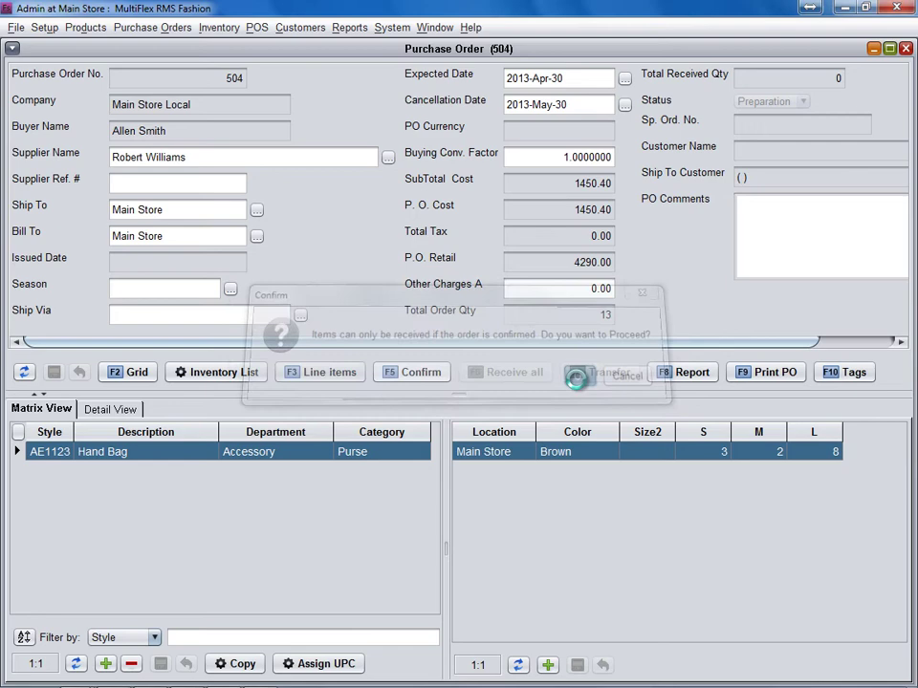
Step: Confirm purchase order 505 from Swiss Watch, then reopen order 503
{"action": "left_click", "coordinate": [904, 48]}
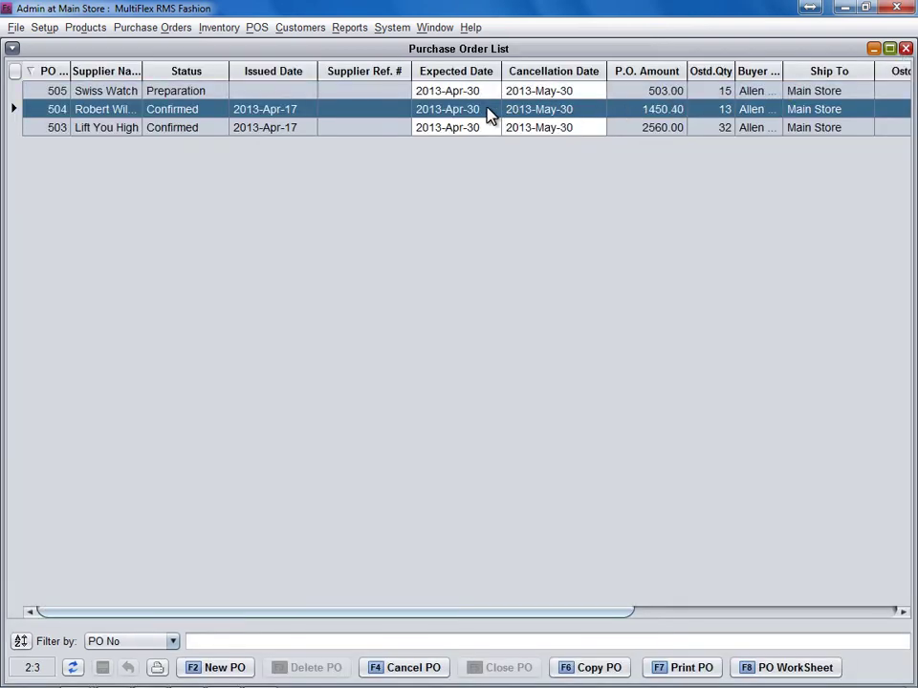
{"action": "left_click", "coordinate": [220, 92]}
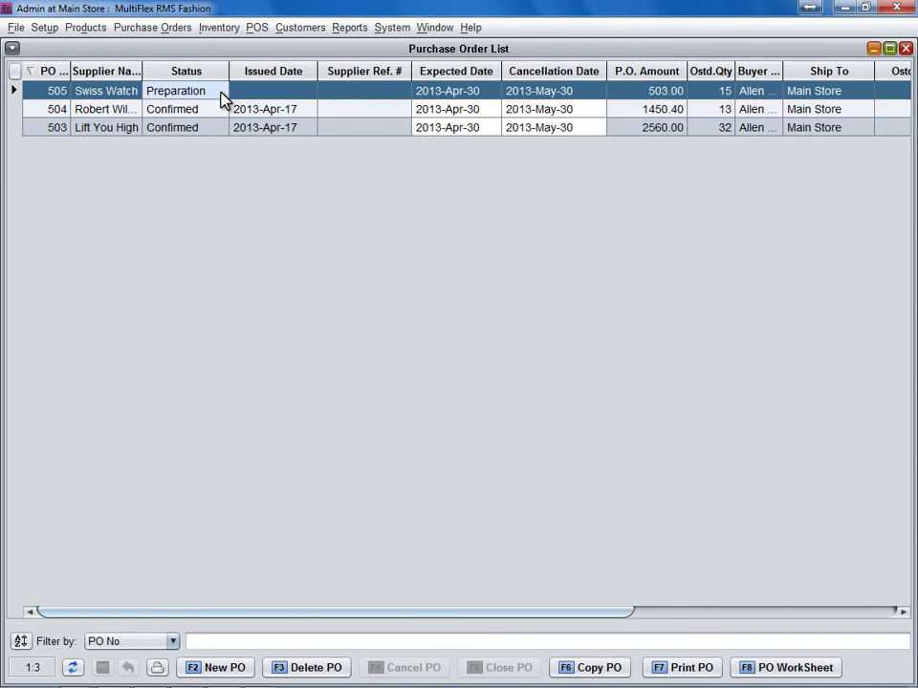
{"action": "double_click", "coordinate": [221, 95]}
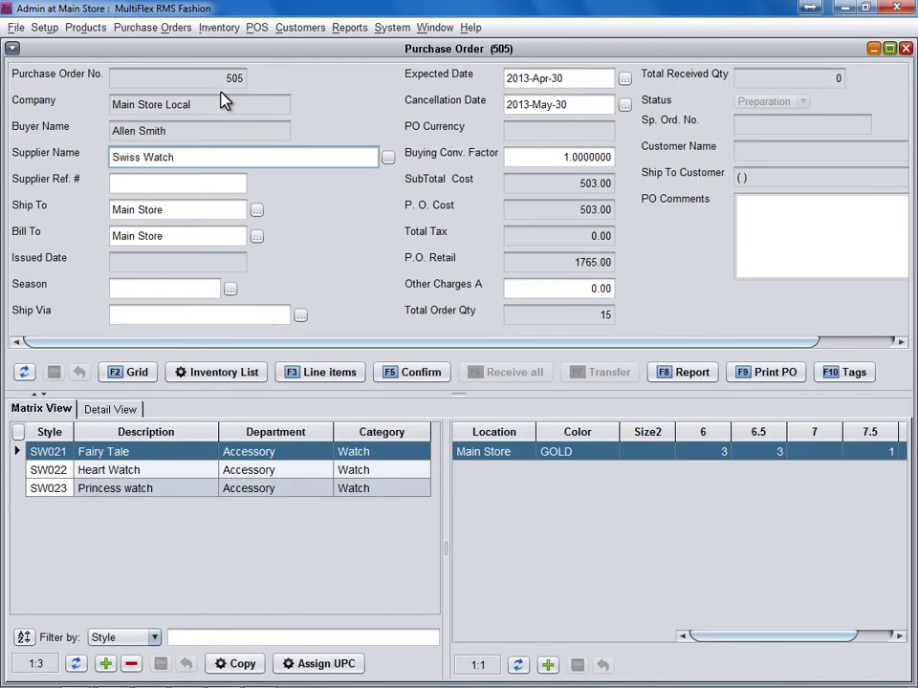
{"action": "left_click", "coordinate": [405, 374]}
{"action": "left_click", "coordinate": [571, 381]}
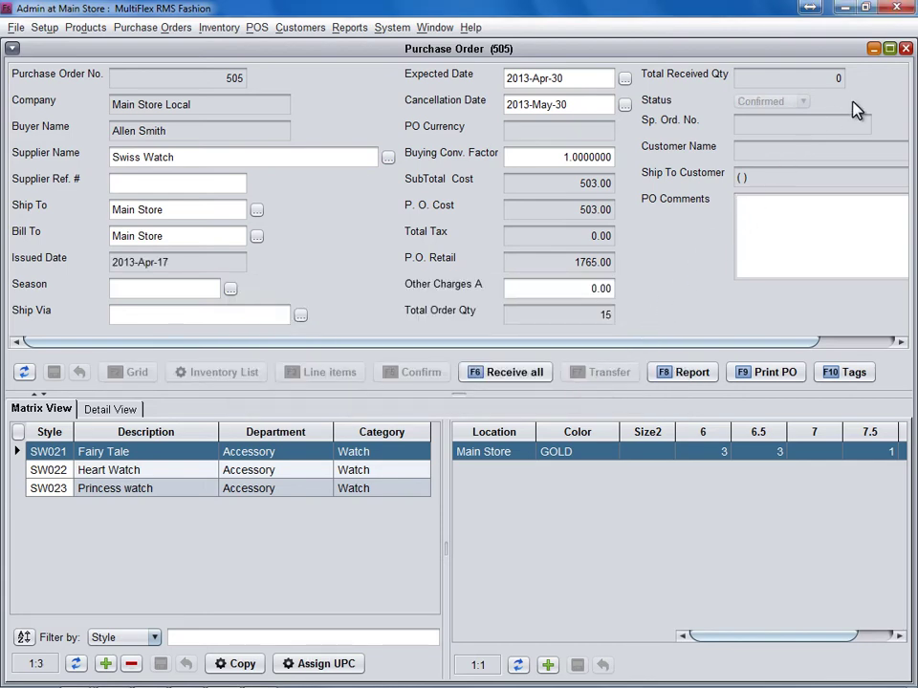
{"action": "left_click", "coordinate": [904, 49]}
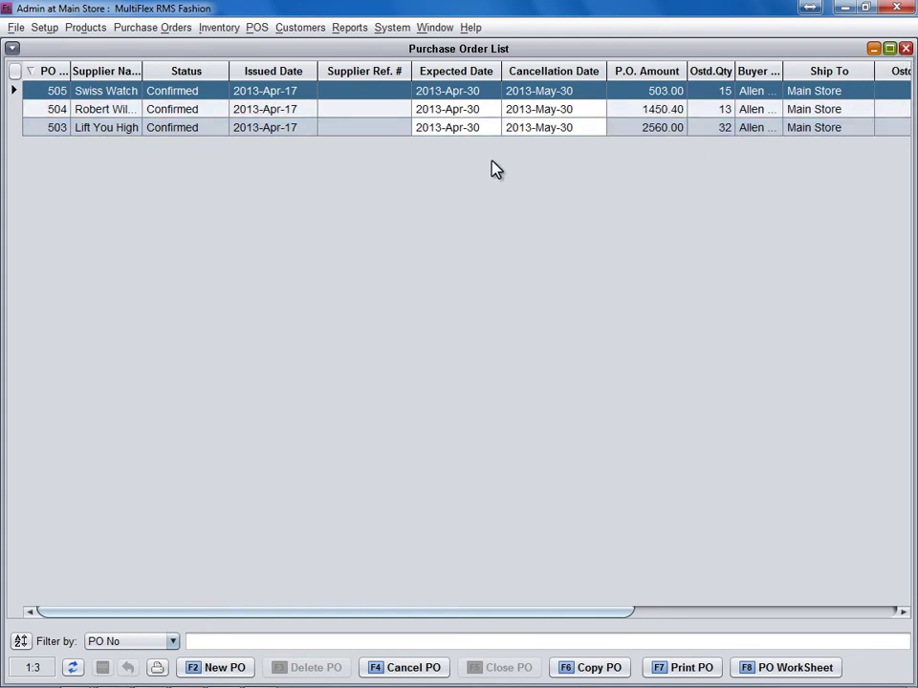
{"action": "double_click", "coordinate": [226, 128]}
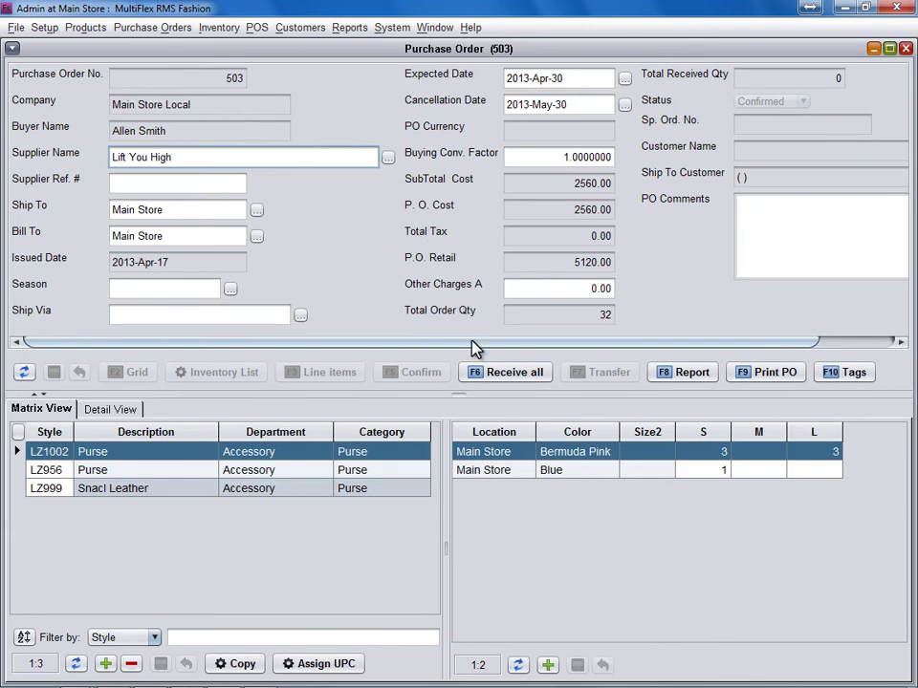
Step: Receive all items on purchase orders 503 and 504
{"action": "left_click", "coordinate": [475, 373]}
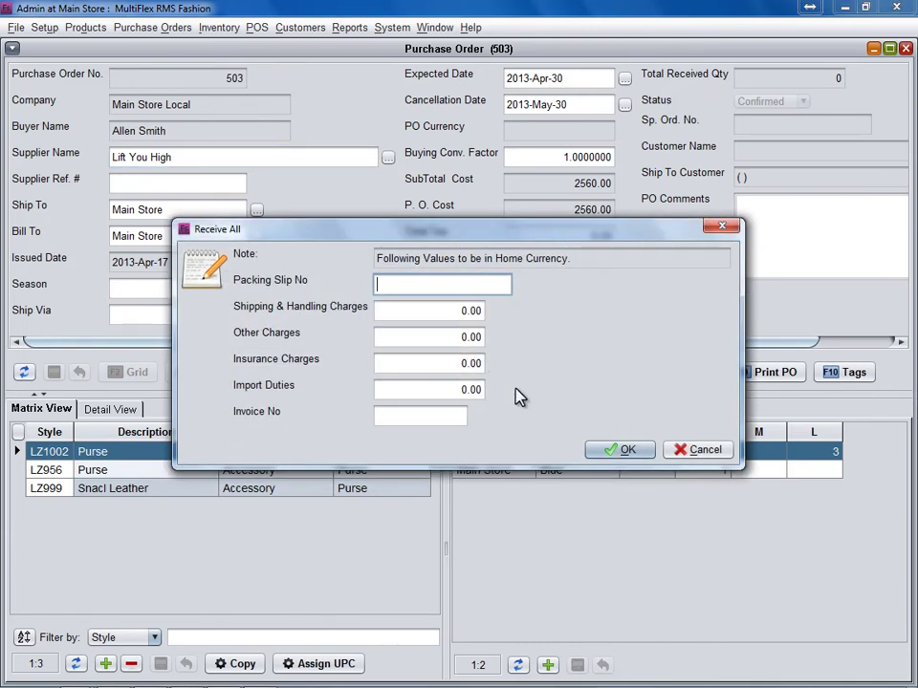
{"action": "left_click", "coordinate": [595, 446]}
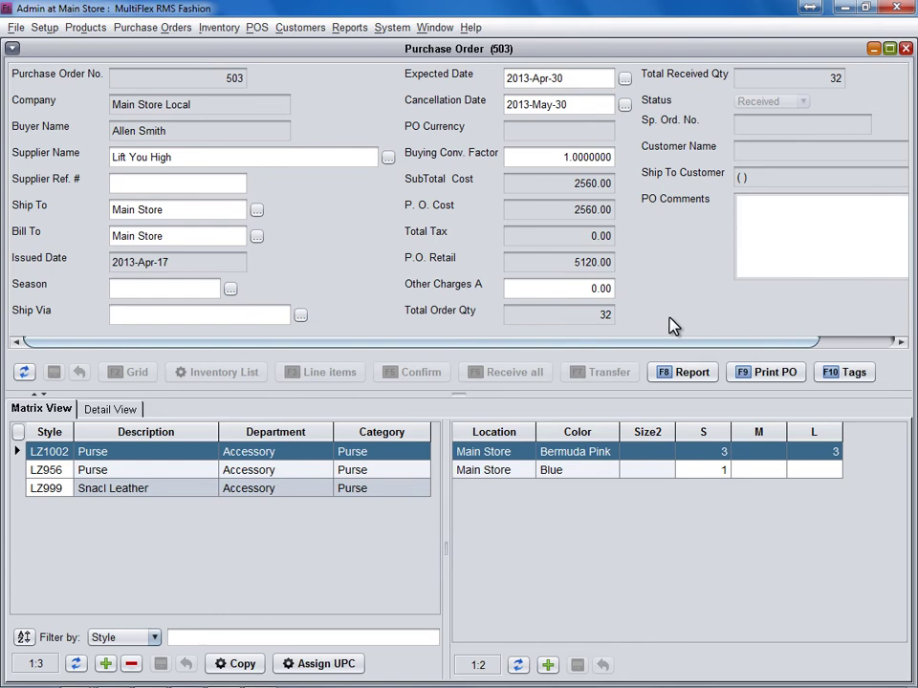
{"action": "left_click", "coordinate": [904, 48]}
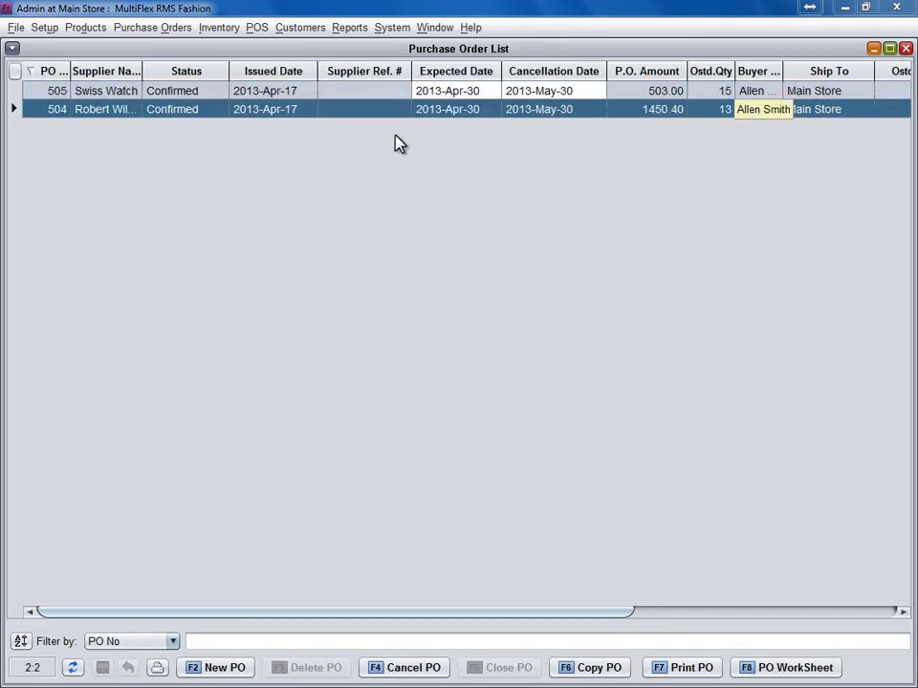
{"action": "double_click", "coordinate": [239, 112]}
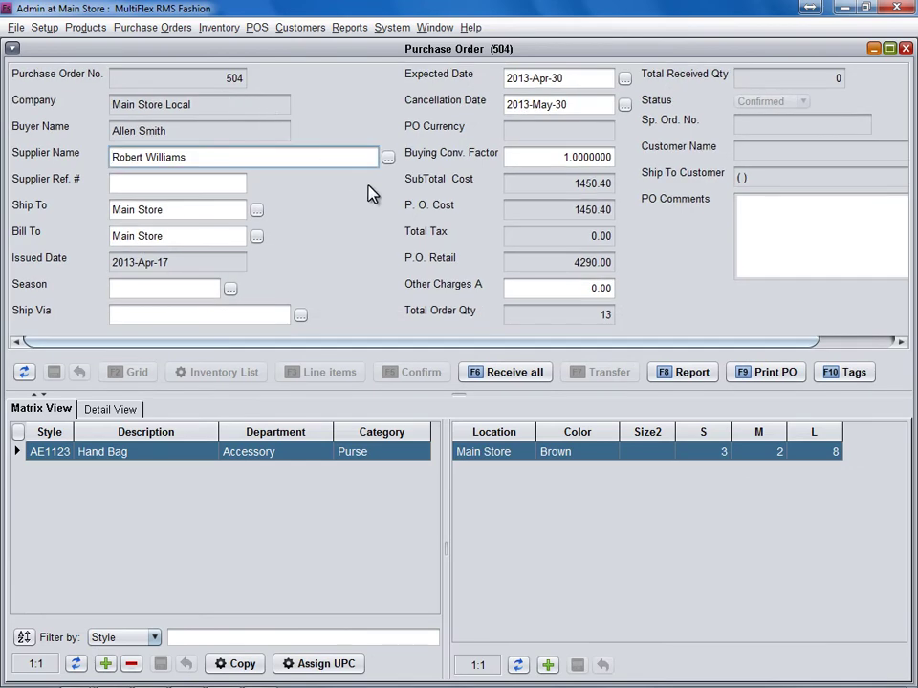
{"action": "left_click", "coordinate": [478, 373]}
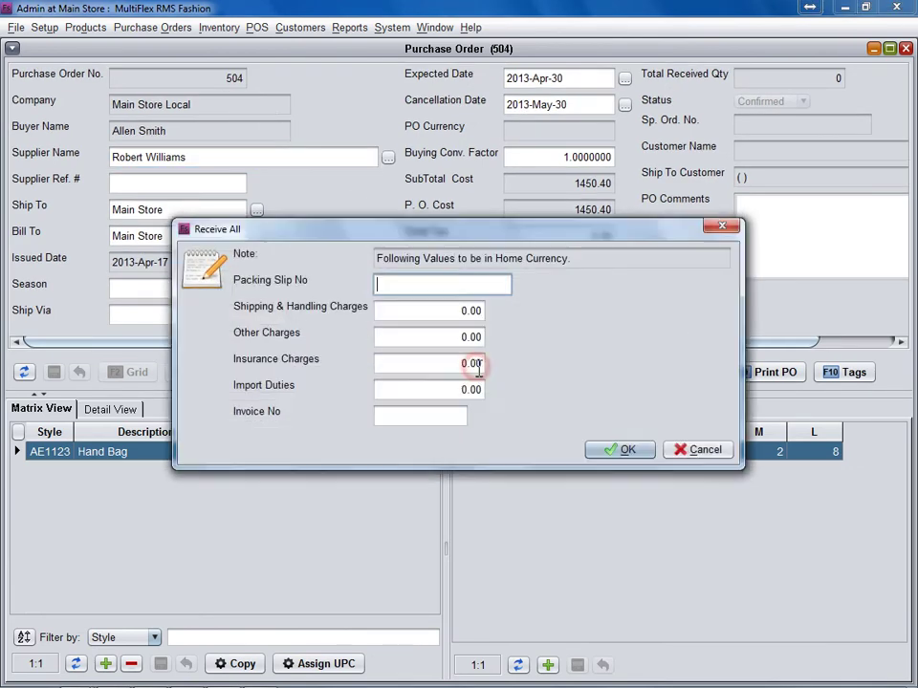
{"action": "left_click", "coordinate": [594, 447]}
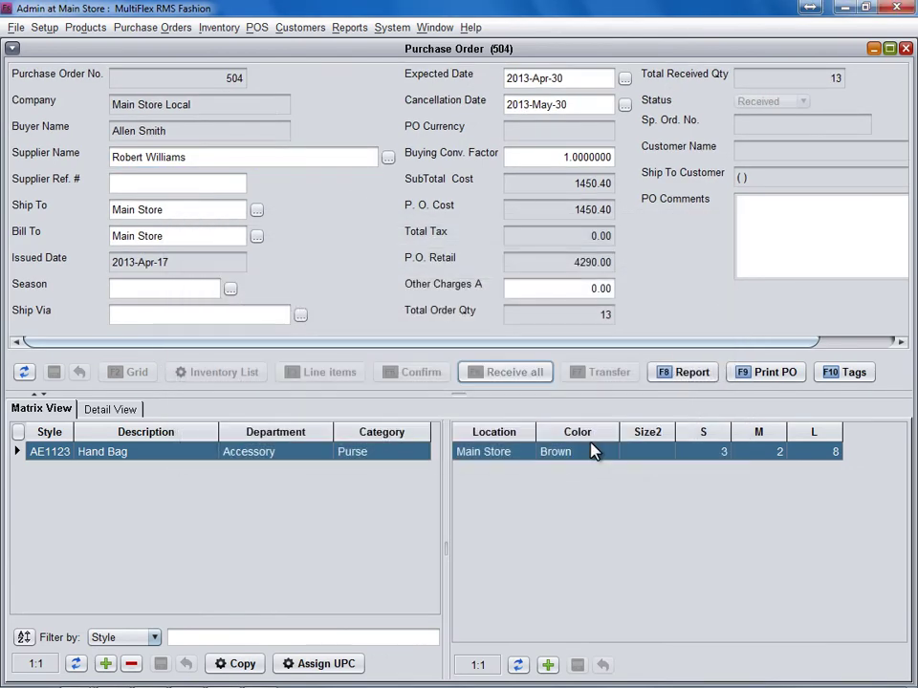
{"action": "left_click", "coordinate": [904, 50]}
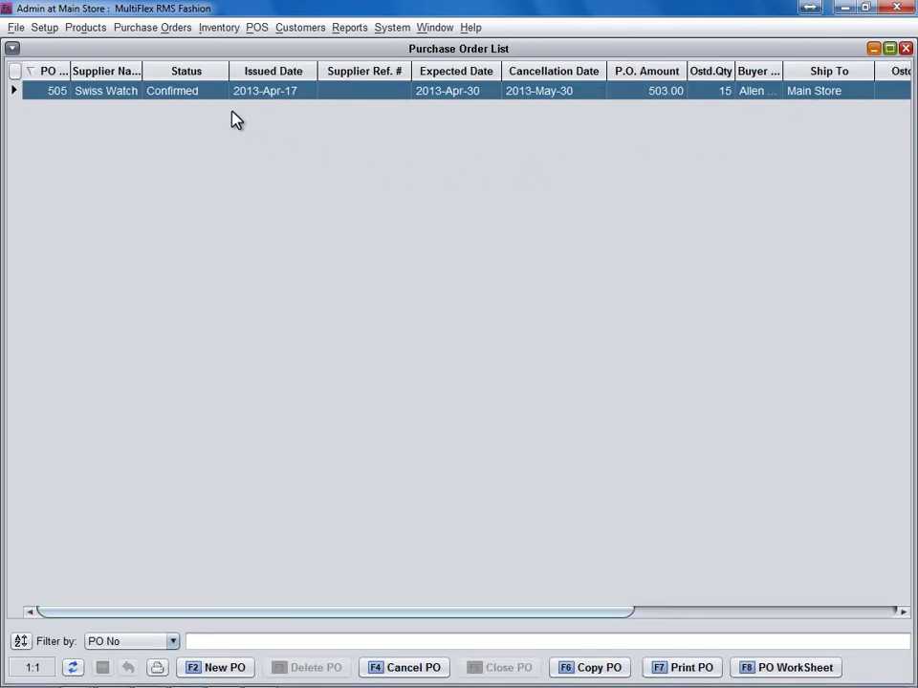
Step: Receive all items on purchase order 505 and close the purchase order list
{"action": "double_click", "coordinate": [217, 91]}
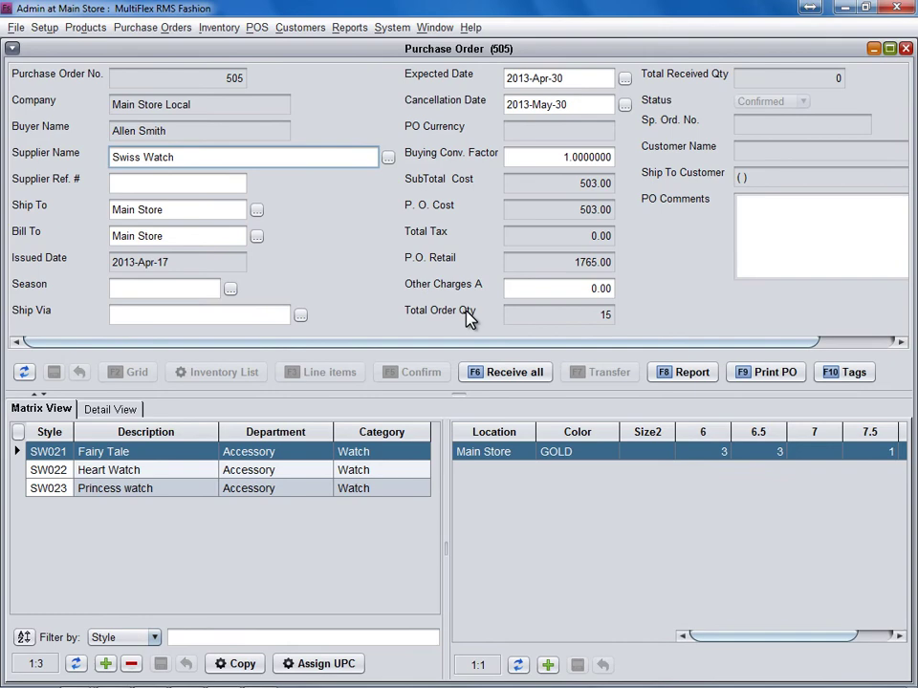
{"action": "left_click", "coordinate": [480, 375]}
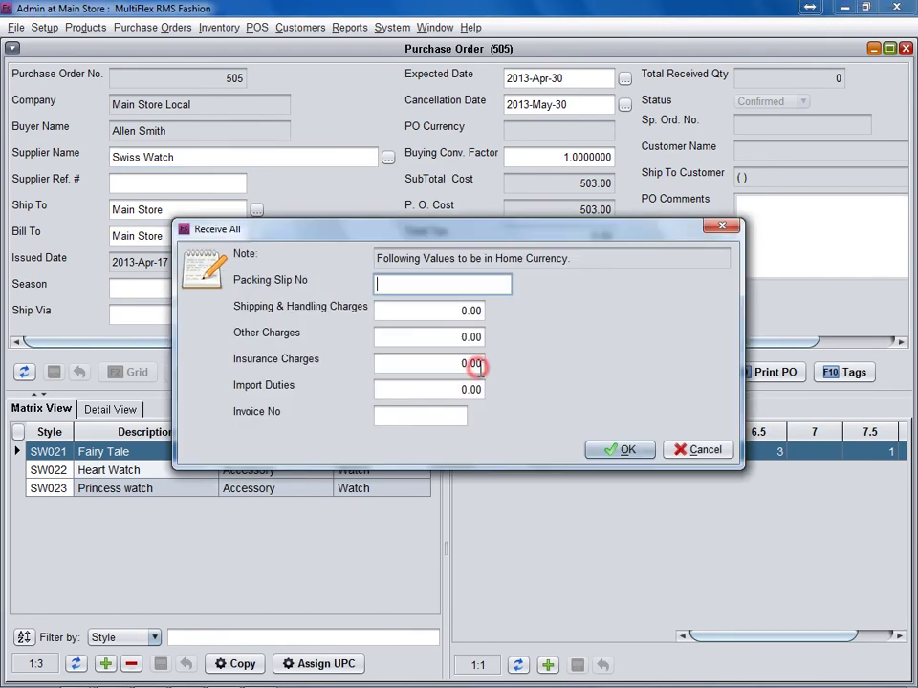
{"action": "left_click", "coordinate": [605, 449]}
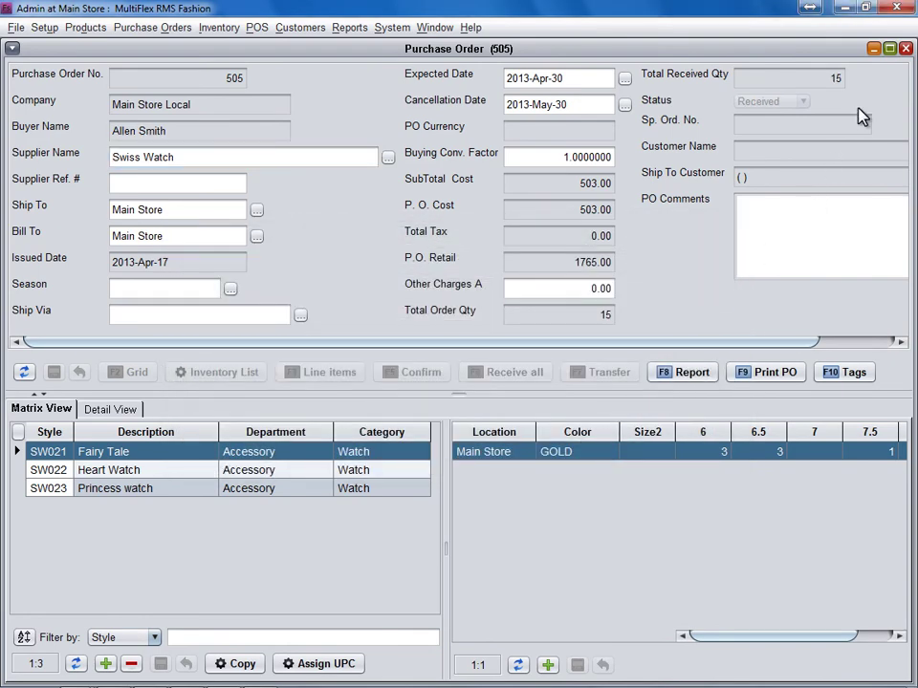
{"action": "left_click", "coordinate": [903, 49]}
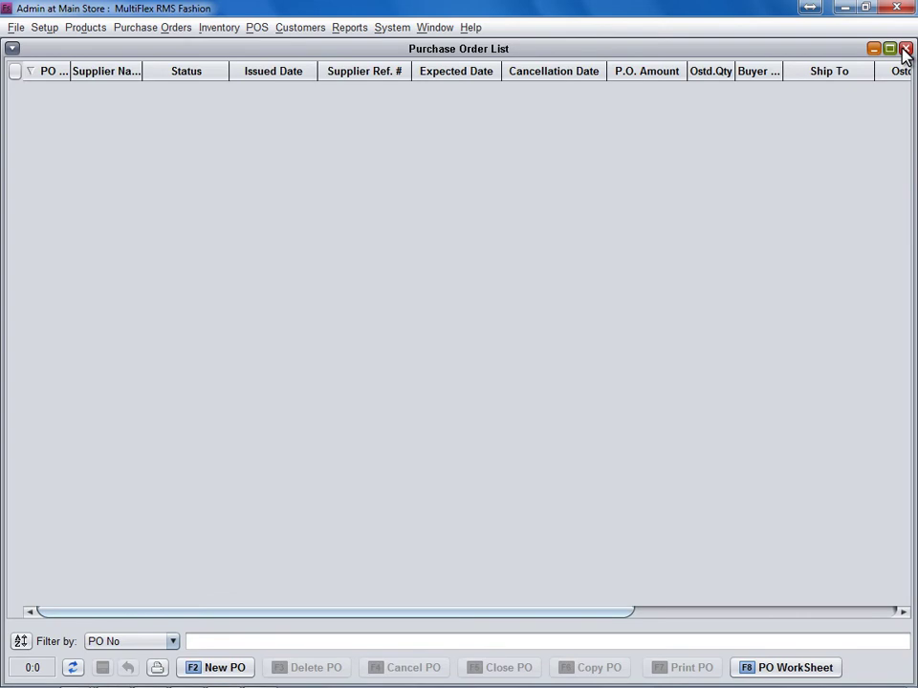
{"action": "left_click", "coordinate": [904, 48]}
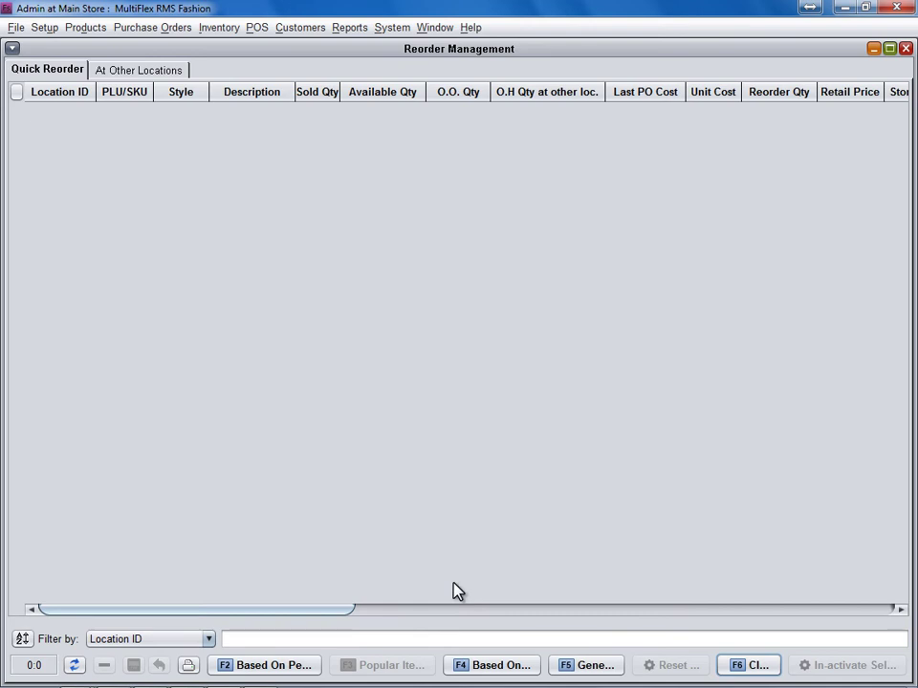
Step: Generate a Pants department reorder list using Min/Max option B with minimum 3 and maximum 5
{"action": "left_click", "coordinate": [451, 666]}
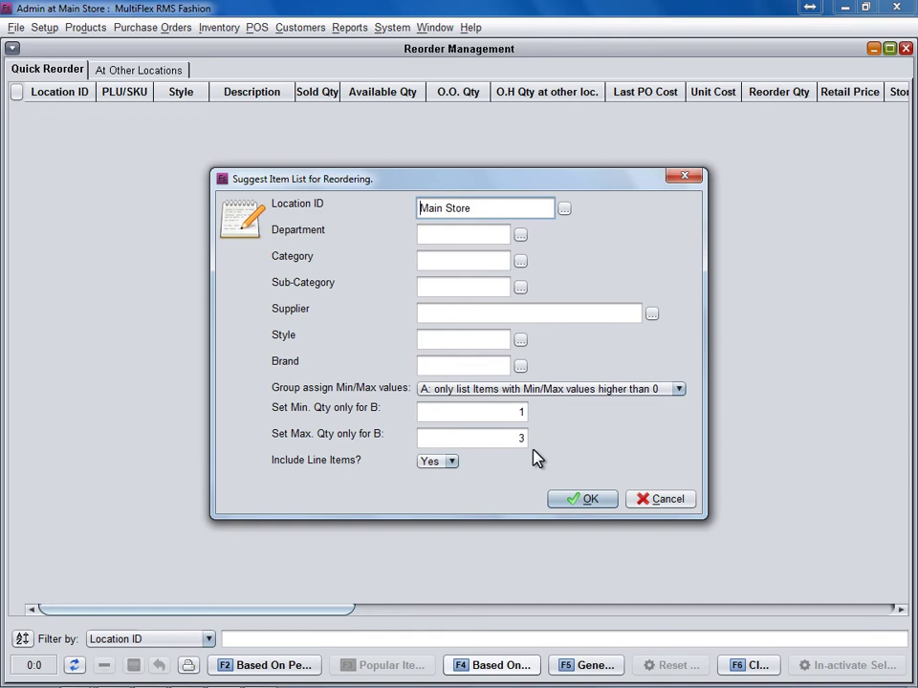
{"action": "left_click", "coordinate": [521, 237]}
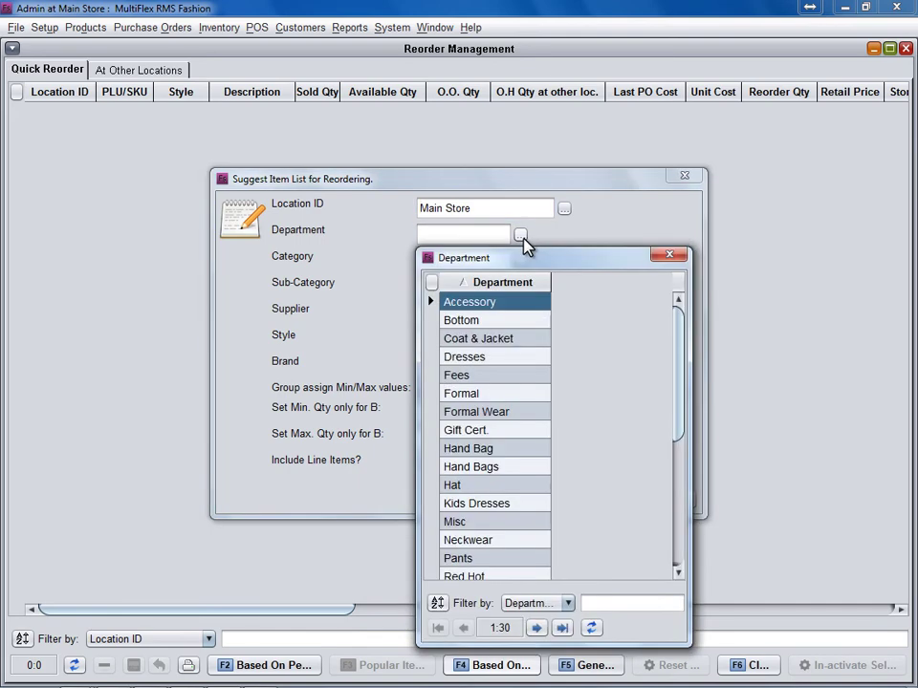
{"action": "double_click", "coordinate": [512, 560]}
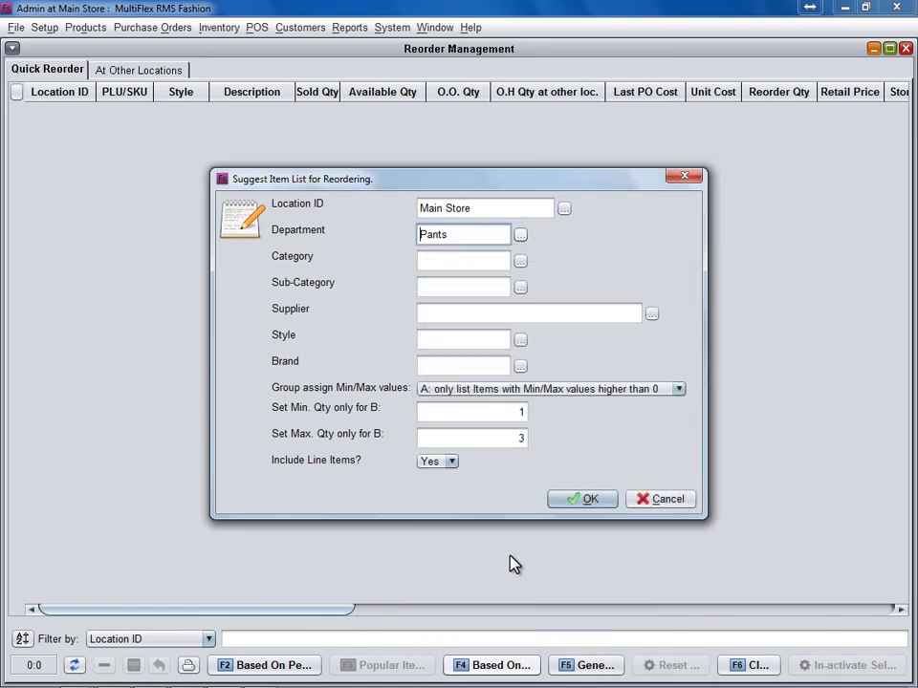
{"action": "left_click", "coordinate": [677, 391]}
{"action": "left_click", "coordinate": [674, 424]}
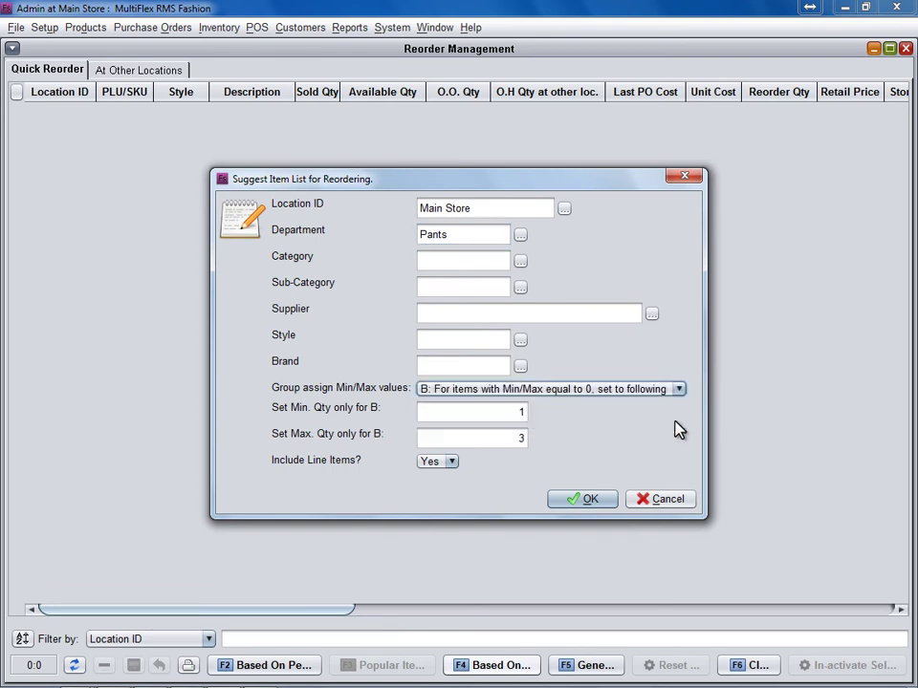
{"action": "double_click", "coordinate": [525, 413]}
{"action": "type", "text": "3"}
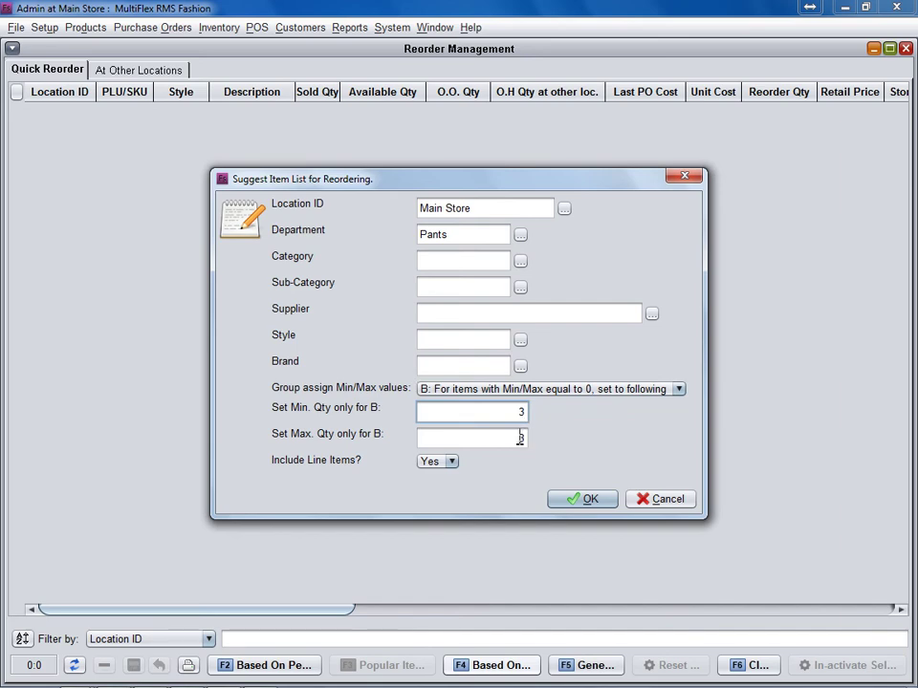
{"action": "double_click", "coordinate": [520, 438]}
{"action": "left_click", "coordinate": [563, 500]}
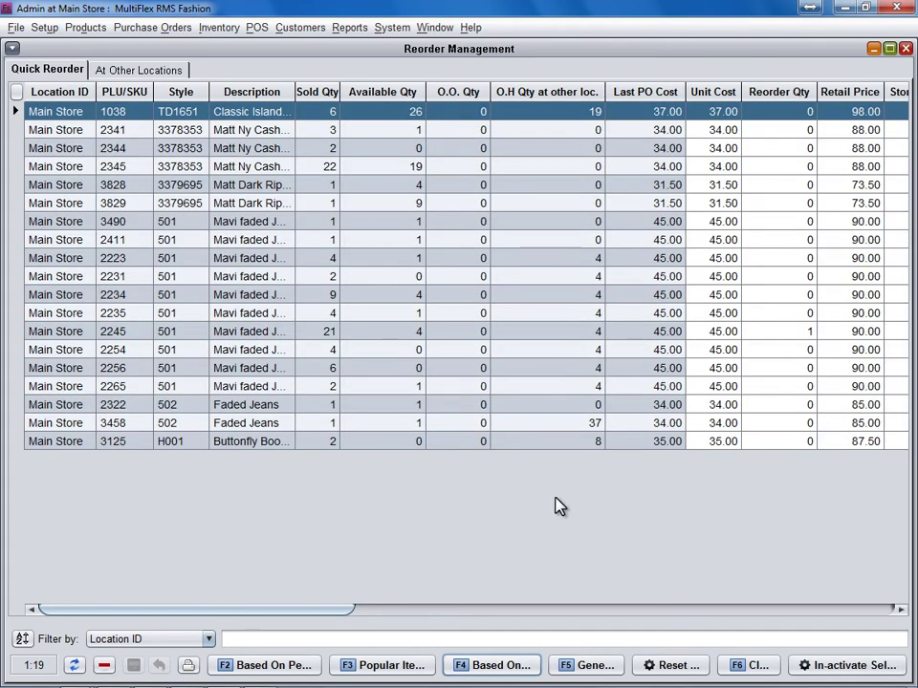
{"action": "mouse_move", "coordinate": [315, 612]}
{"action": "left_mouse_down"}
{"action": "mouse_move", "coordinate": [359, 627]}
{"action": "mouse_move", "coordinate": [562, 632]}
{"action": "left_mouse_up"}
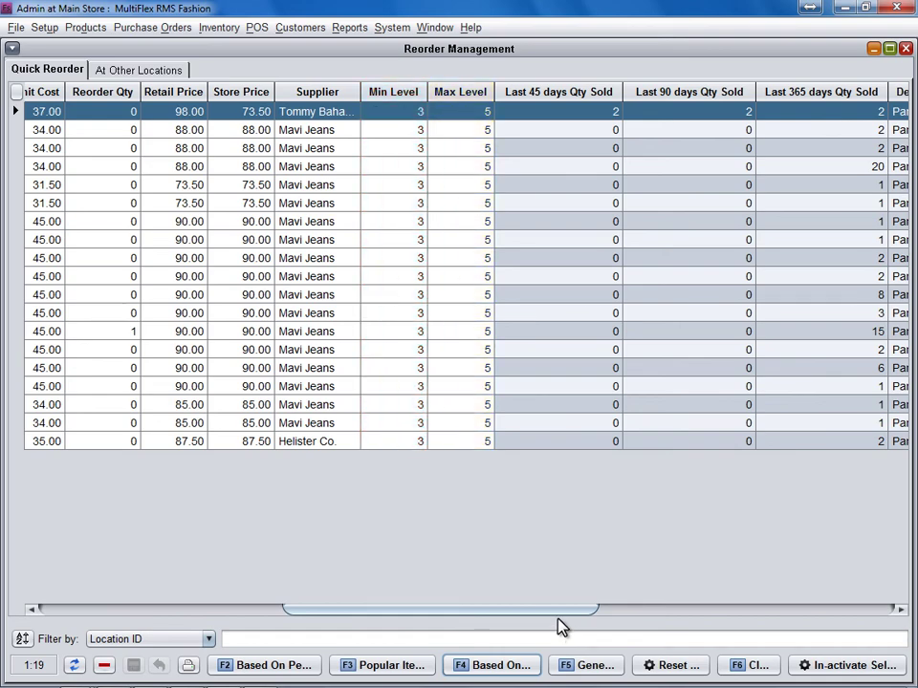
{"action": "left_click_drag", "start_coordinate": [562, 610], "coordinate": [315, 617]}
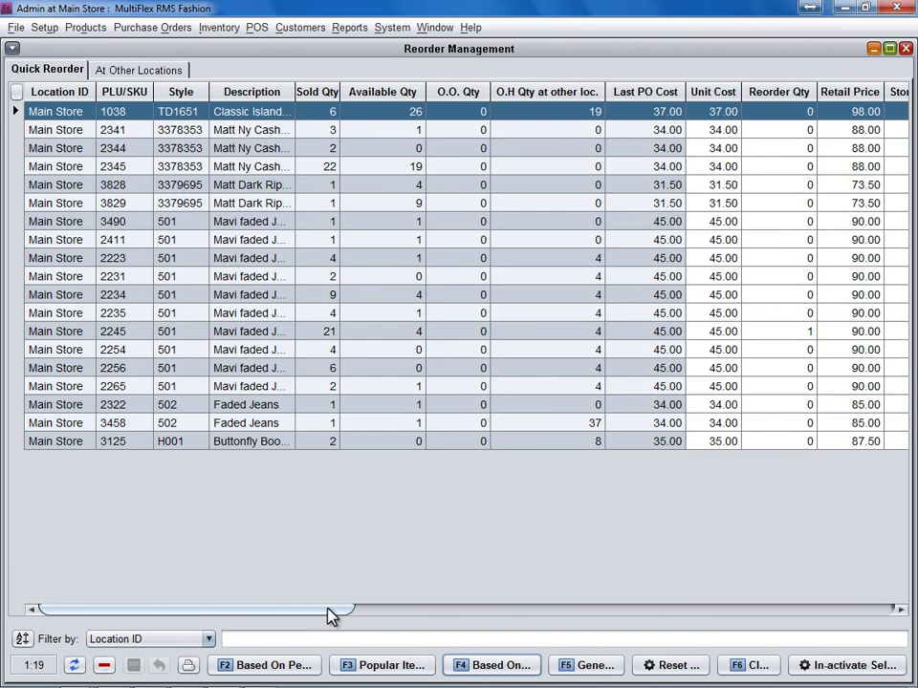
Step: Clear all items from the Pants reorder list and close the Reorder Management window
{"action": "left_click", "coordinate": [728, 664]}
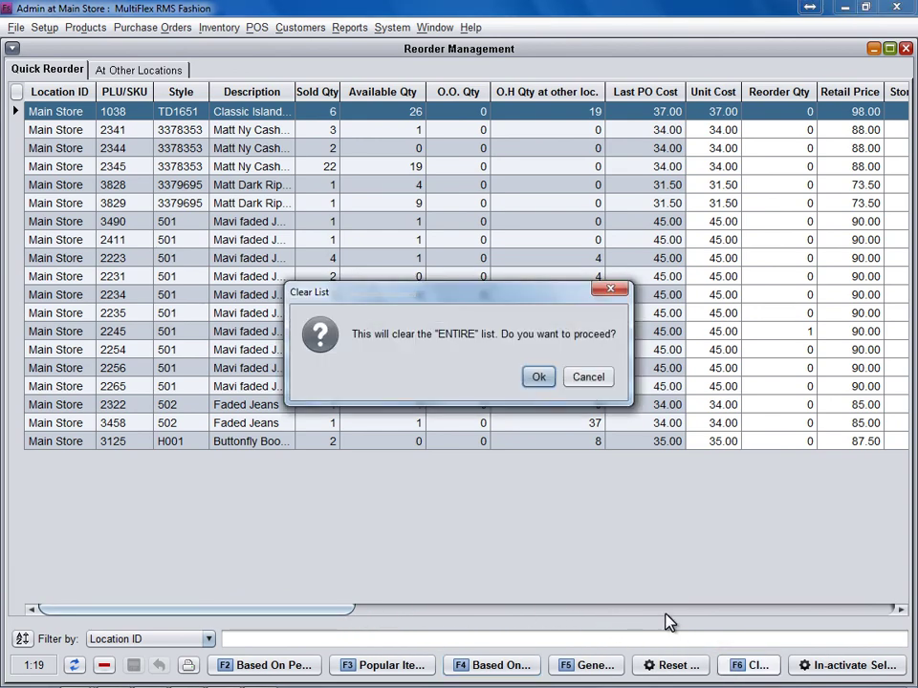
{"action": "left_click", "coordinate": [547, 380]}
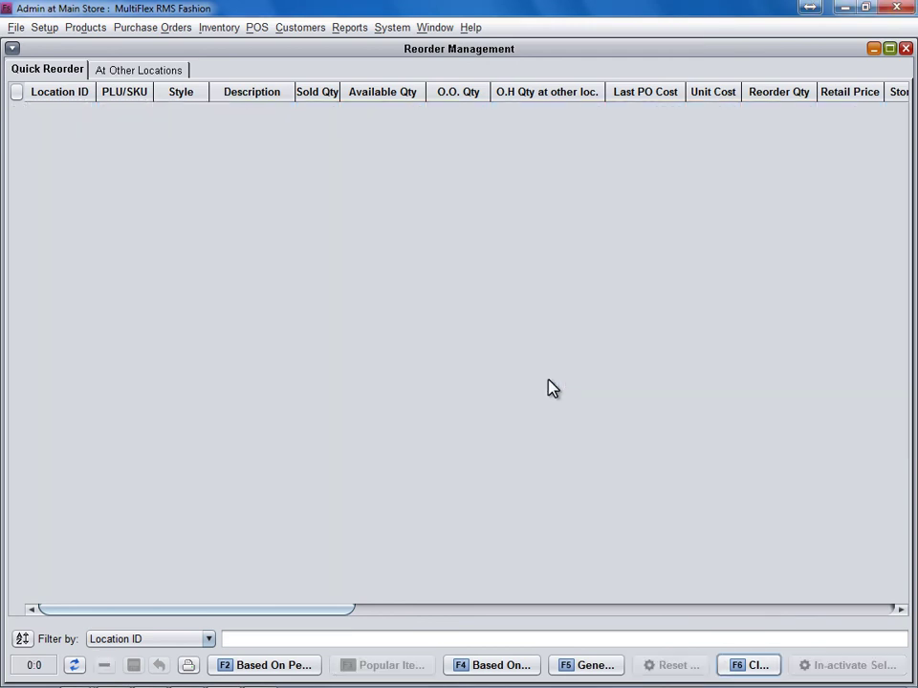
{"action": "left_click", "coordinate": [904, 49]}
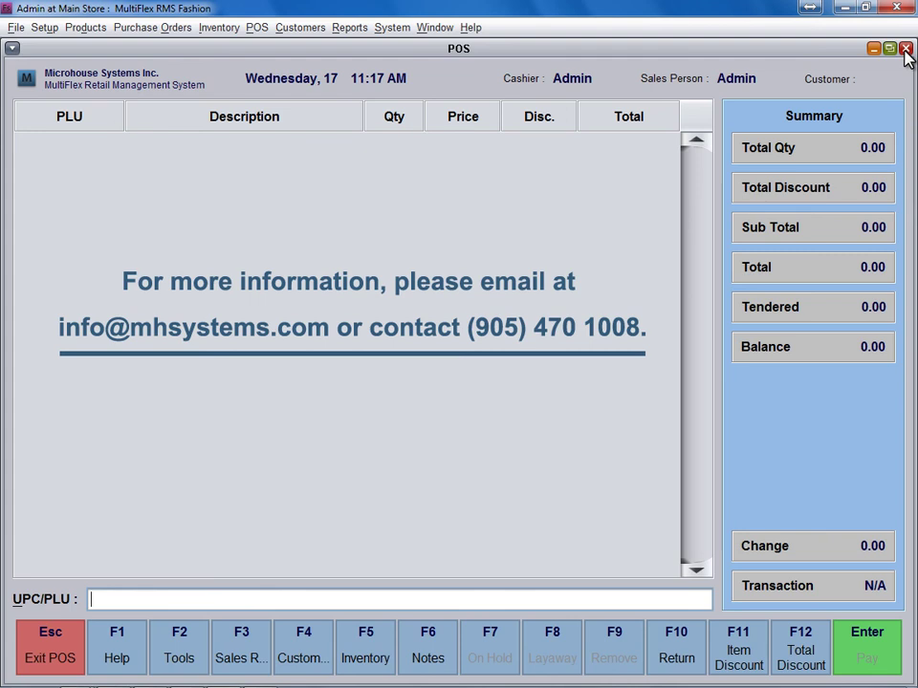